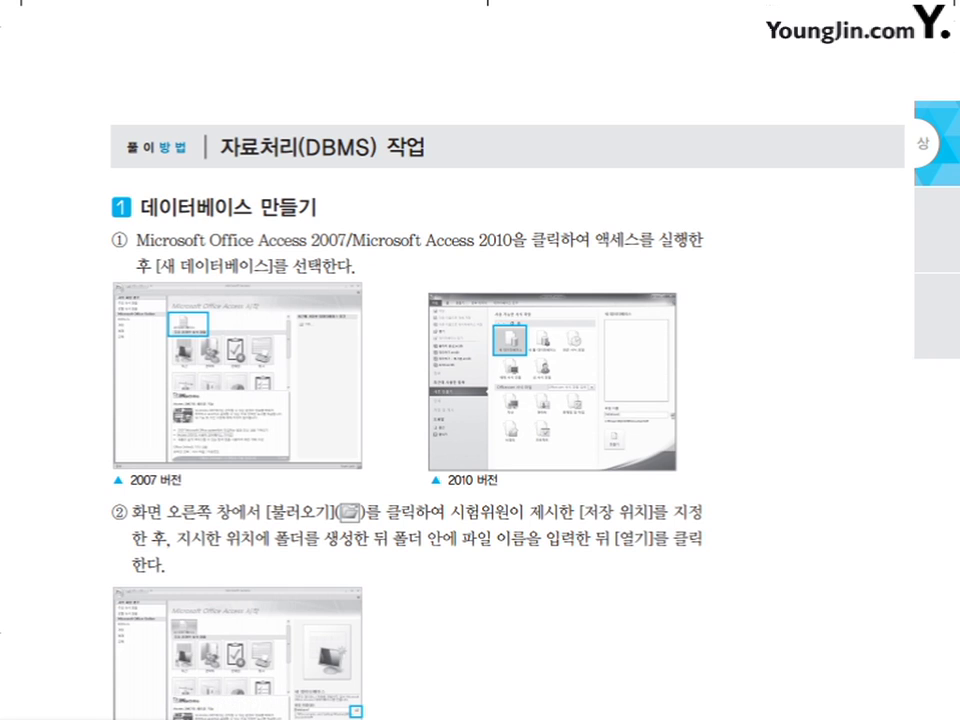
Step: Bring up Access 2007 with the new, empty A000 database and its All Tables list
left_click(448, 589)
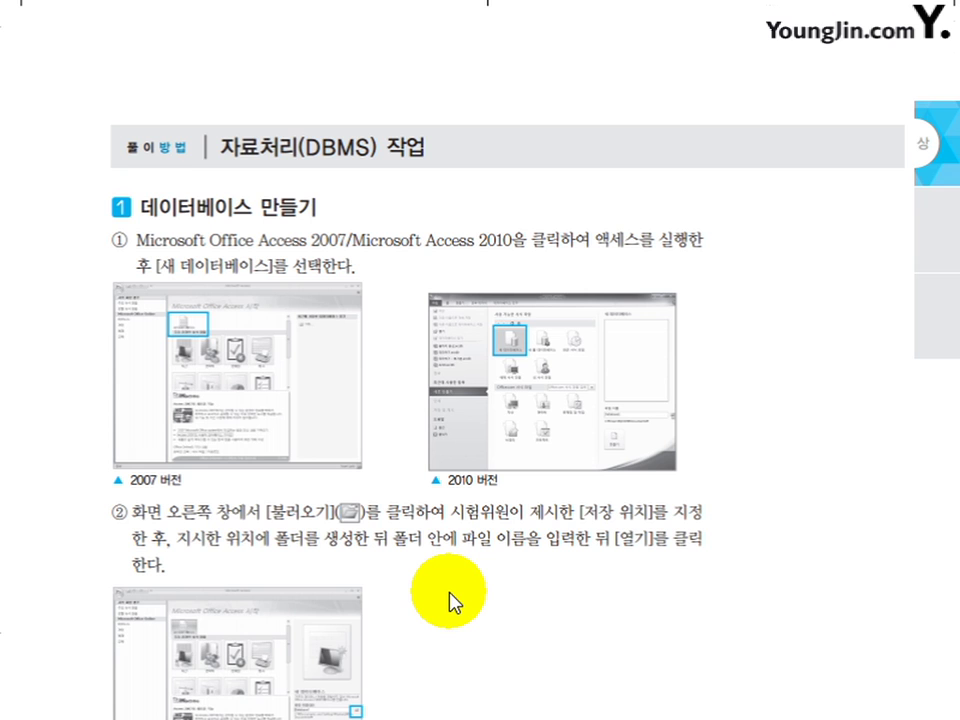
scroll(557, 430, "down", 20)
scroll(600, 424, "up", 10)
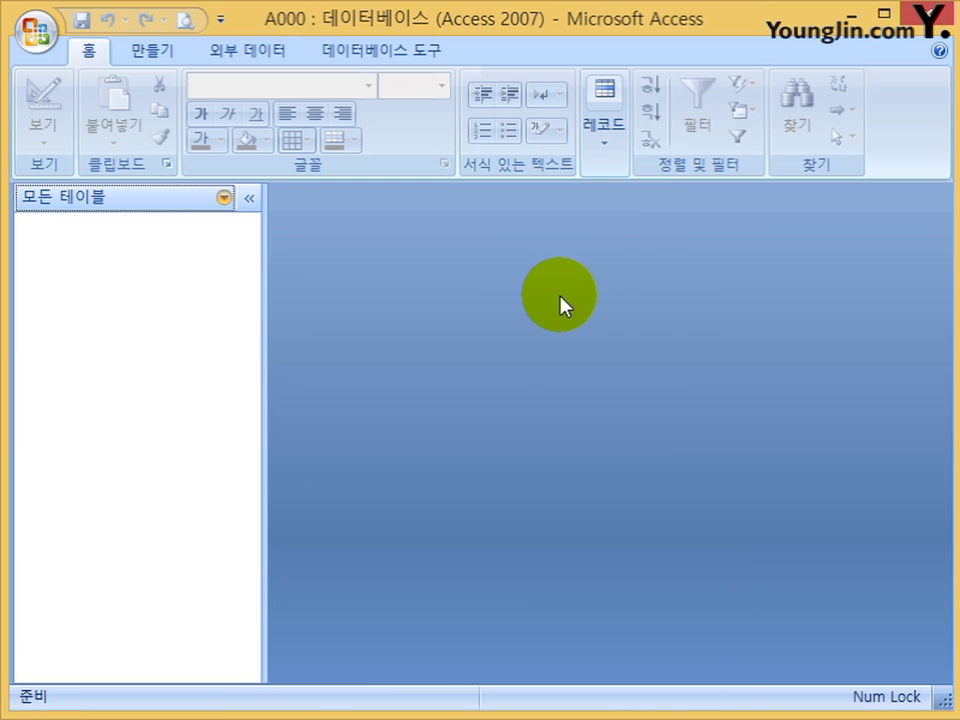
Step: Create a new blank table in Design View with Create > Table Design
left_click(497, 343)
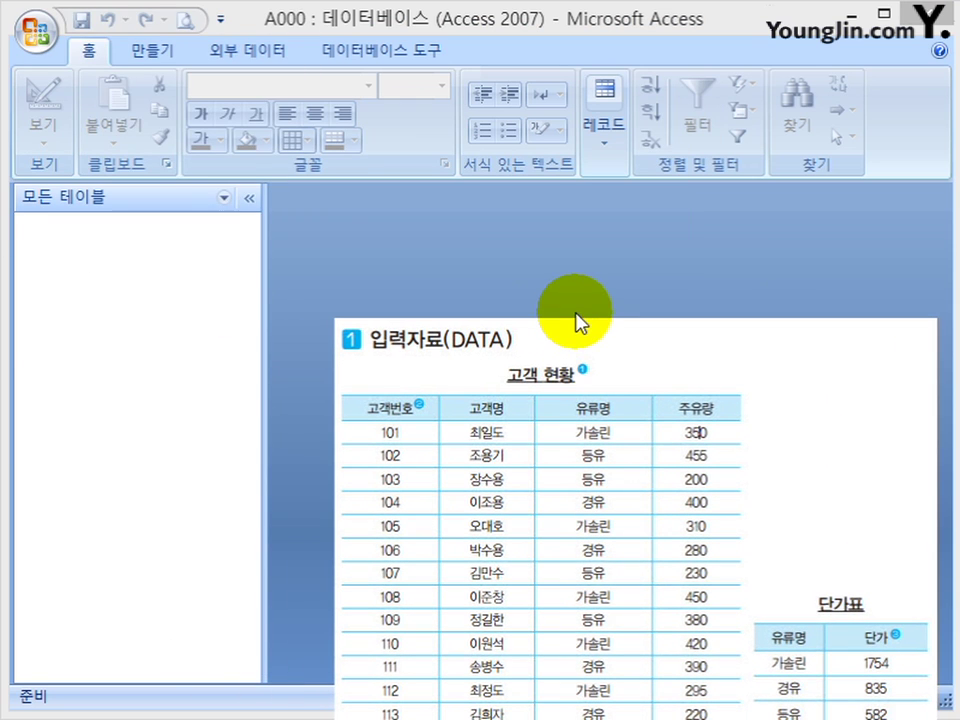
left_click(145, 47)
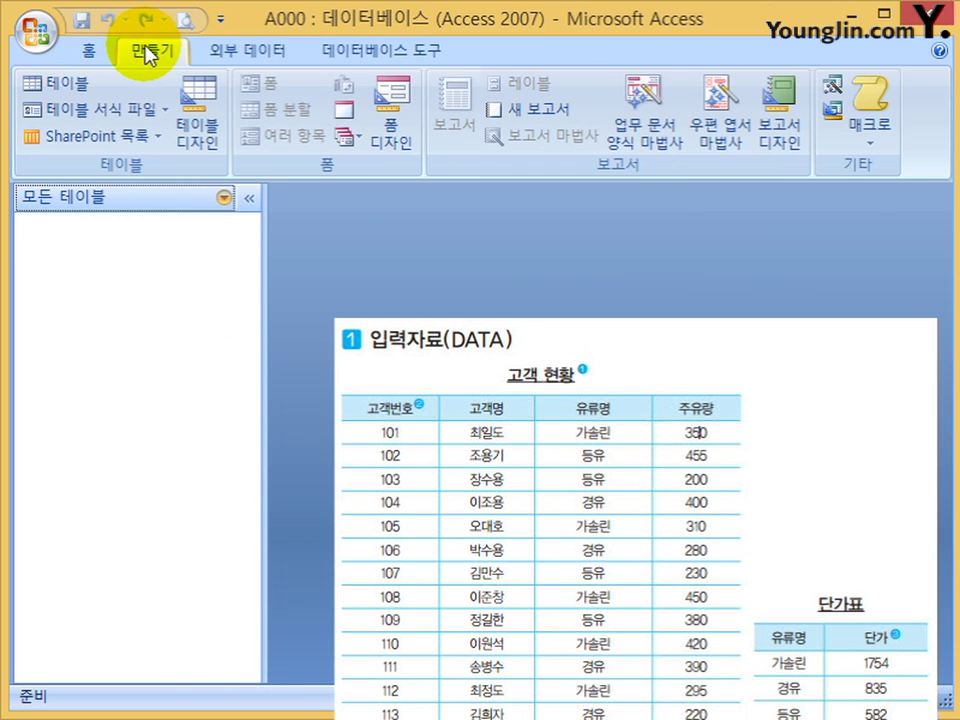
left_click(191, 145)
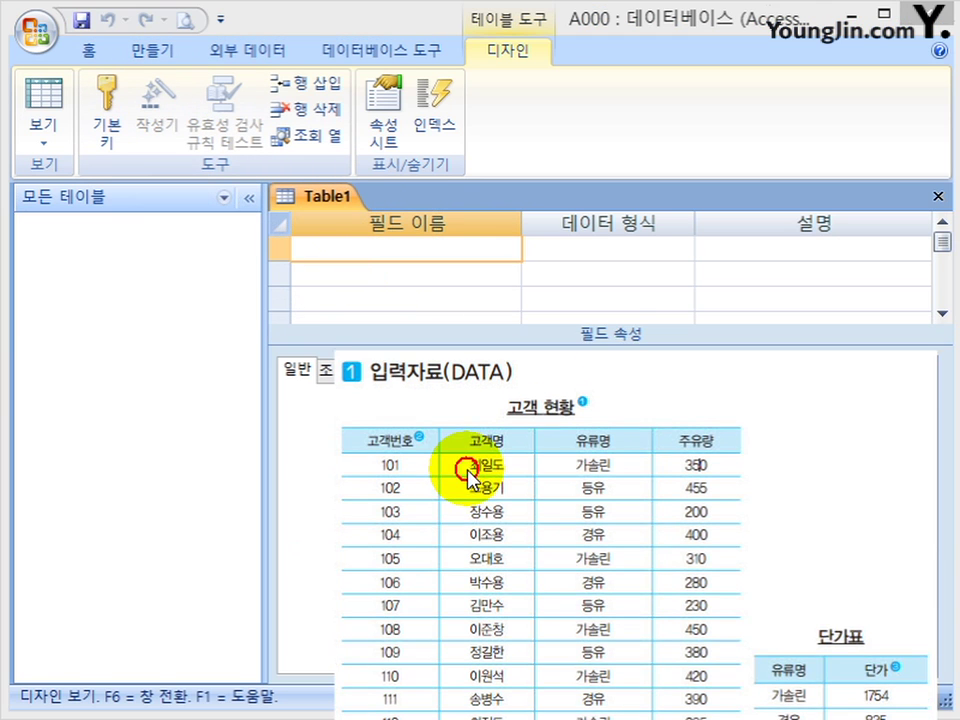
Step: Enter the field names 고객번호, 고개명, 유류명 and 주유량, keeping the Text data type
left_click(389, 252)
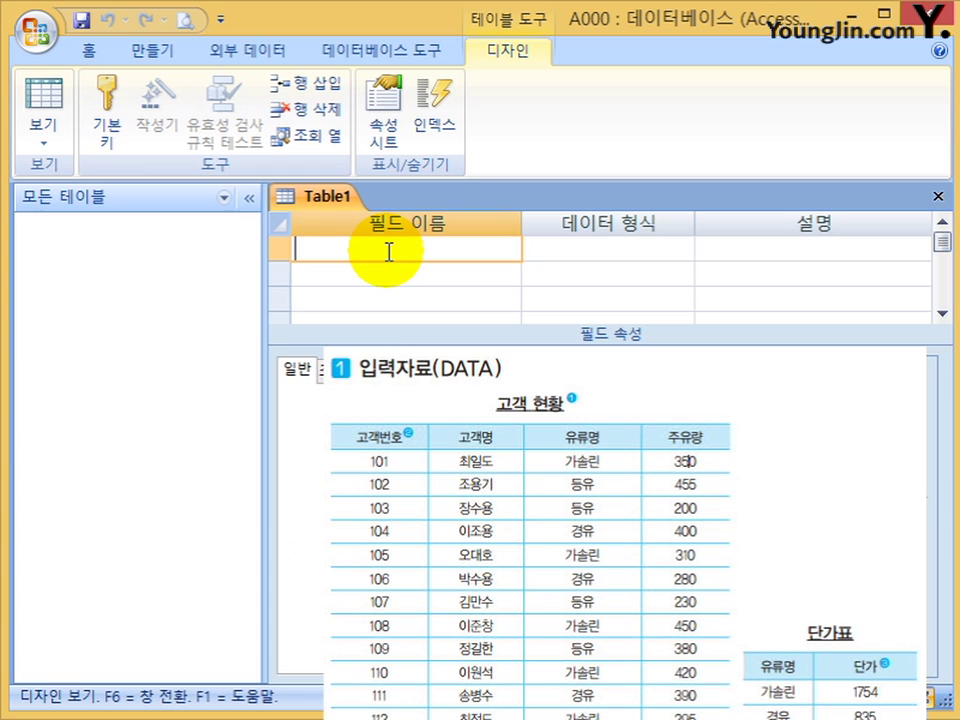
type("고객번호")
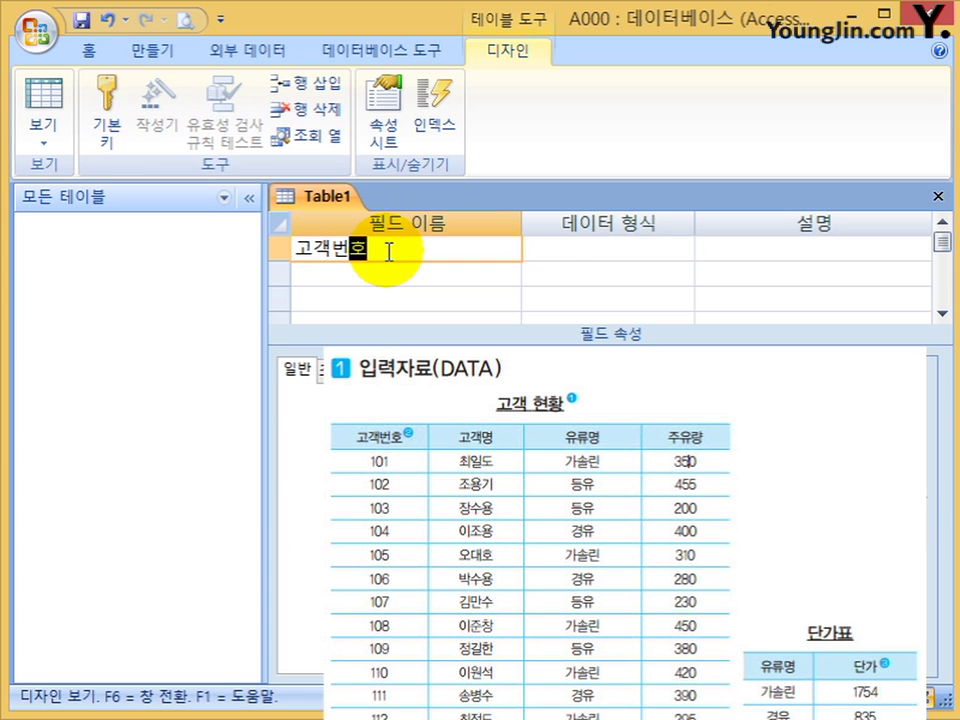
key("Return")
key("Return")
key("Return")
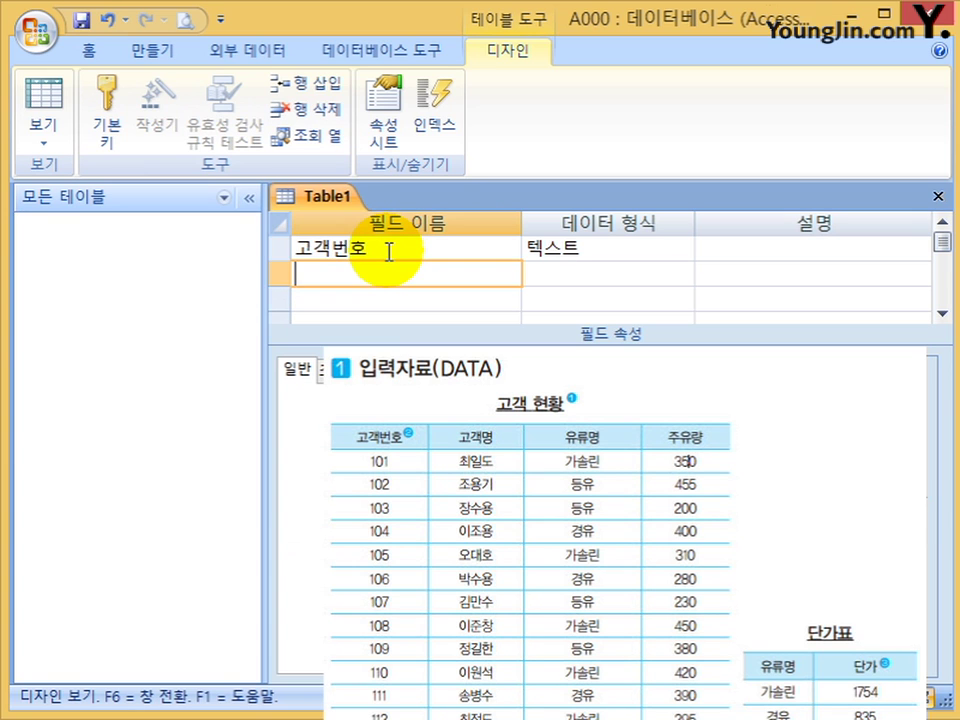
type("고개명")
key("Return")
key("Return")
key("Return")
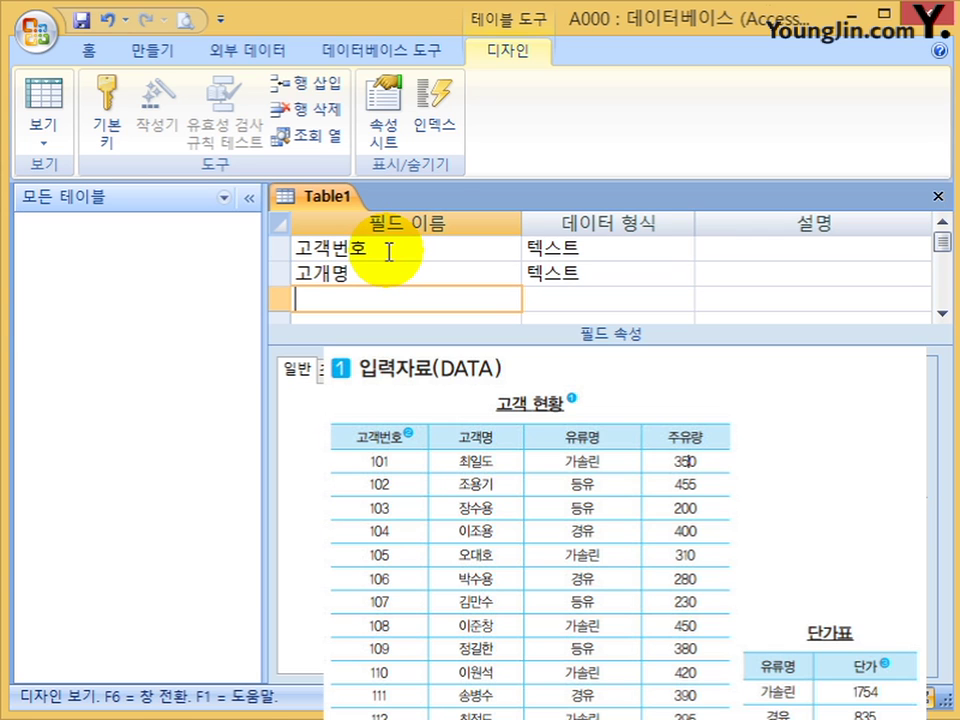
type("유류명")
key("Return")
key("Return")
key("Return")
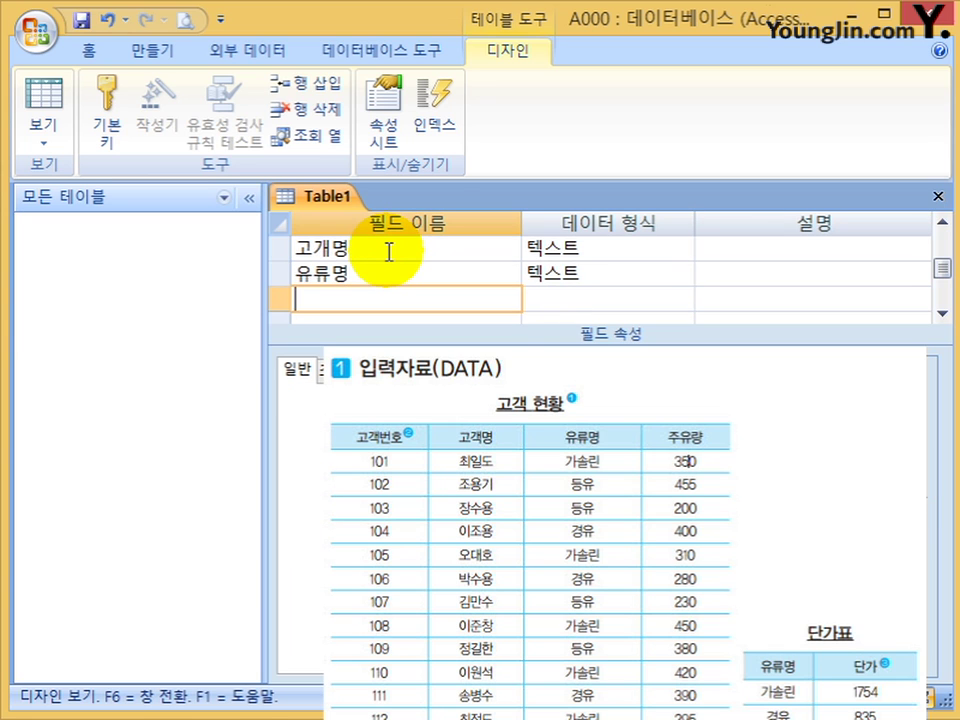
type("주유량")
key("Return")
key("Return")
key("Return")
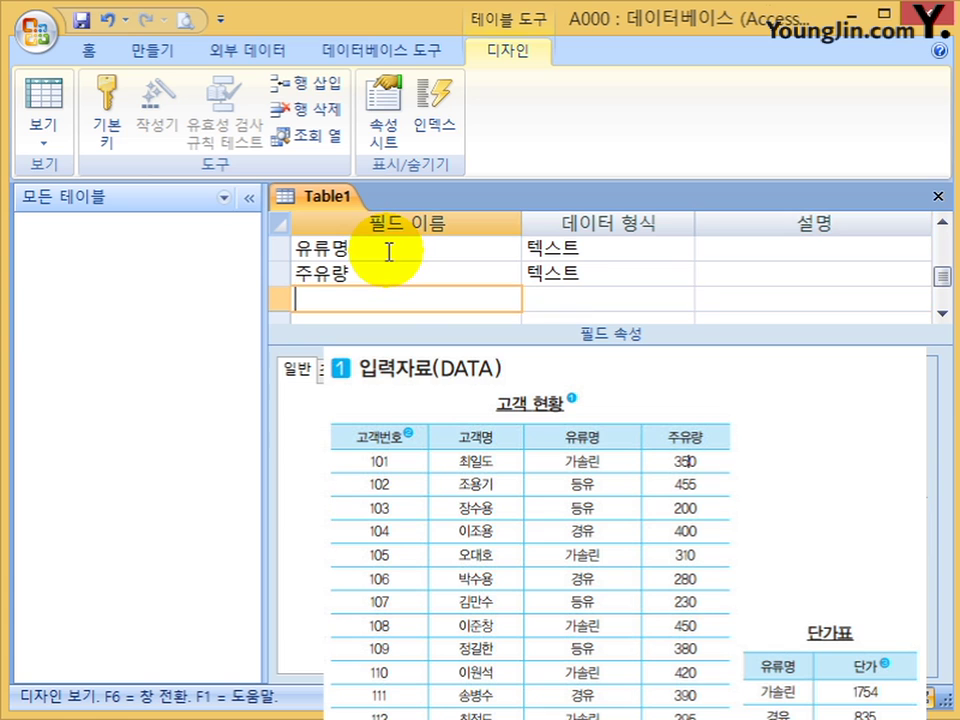
Step: Change the 주유량 field's data type to Number (숫자)
left_click(600, 272)
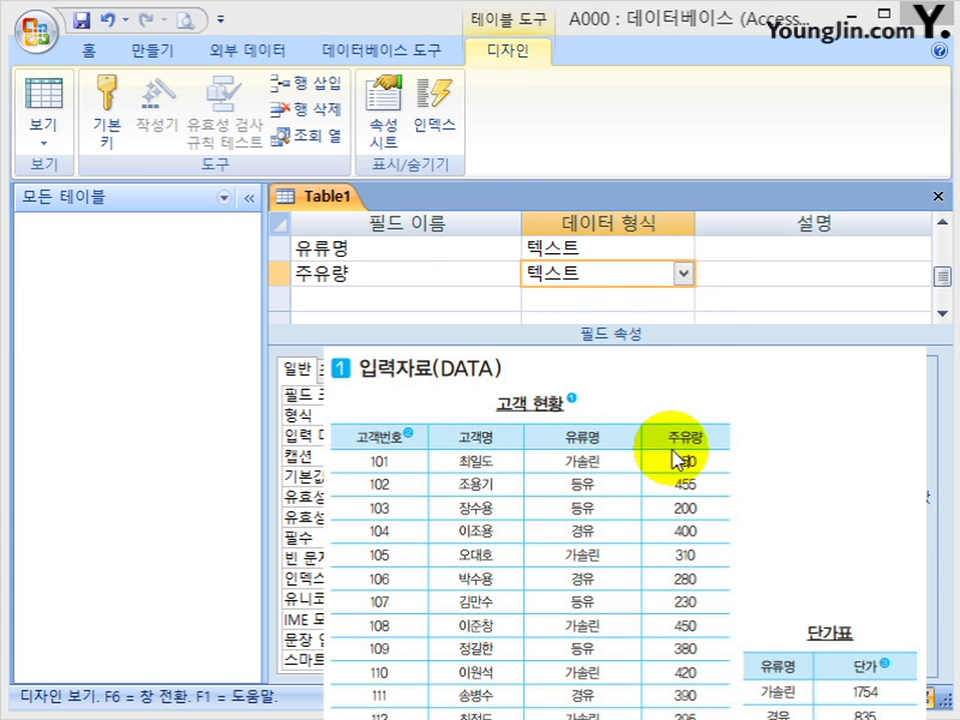
left_click(683, 273)
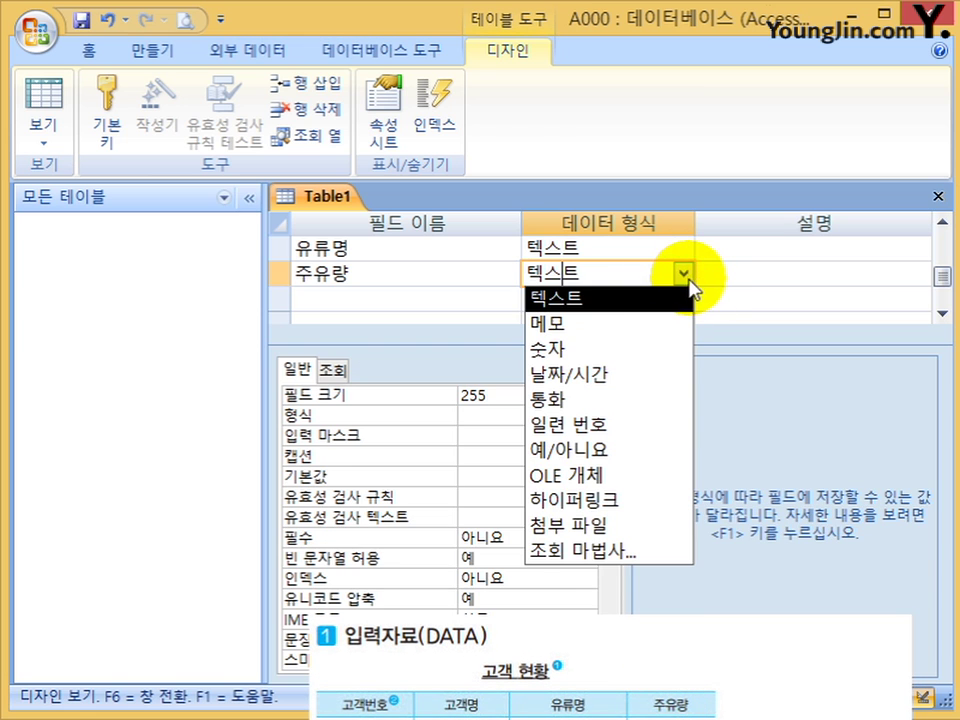
left_click(583, 348)
left_click(643, 246)
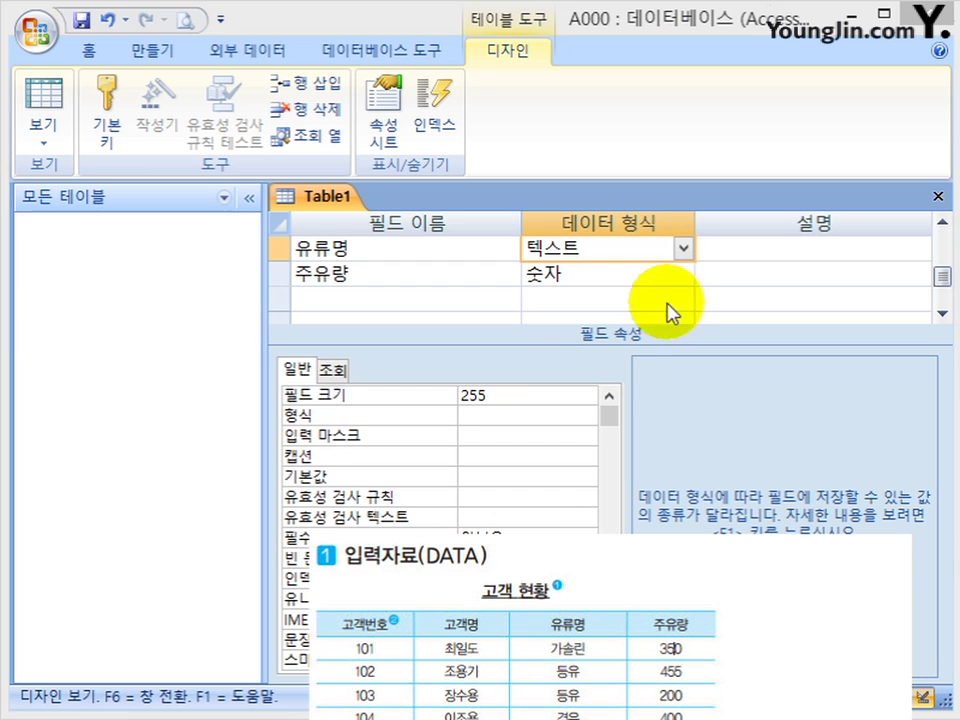
scroll(639, 253, "up", 1)
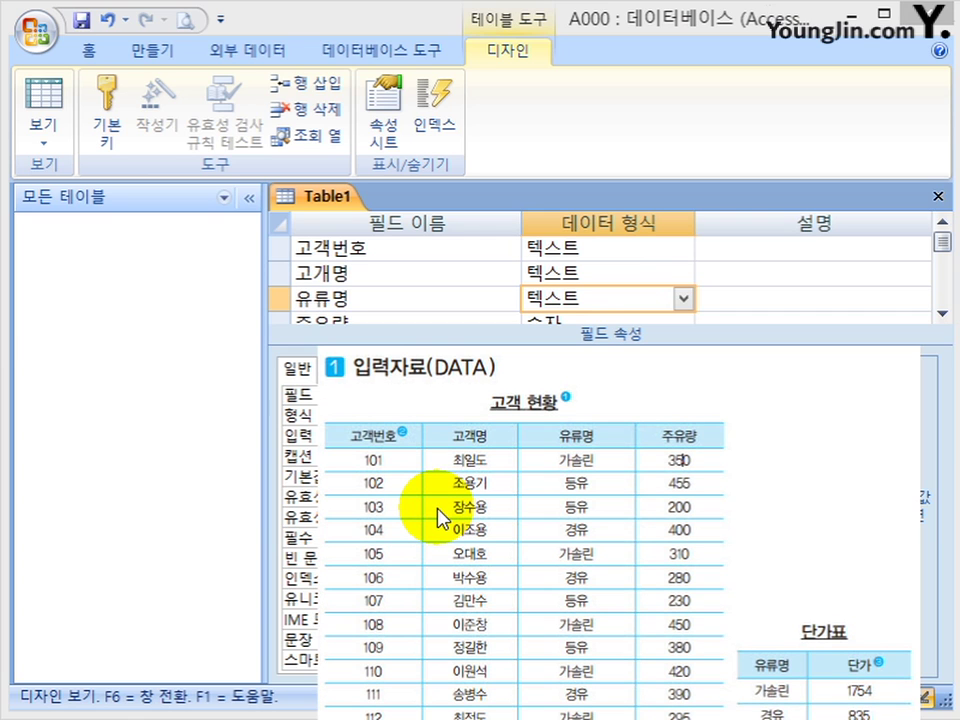
left_click(599, 248)
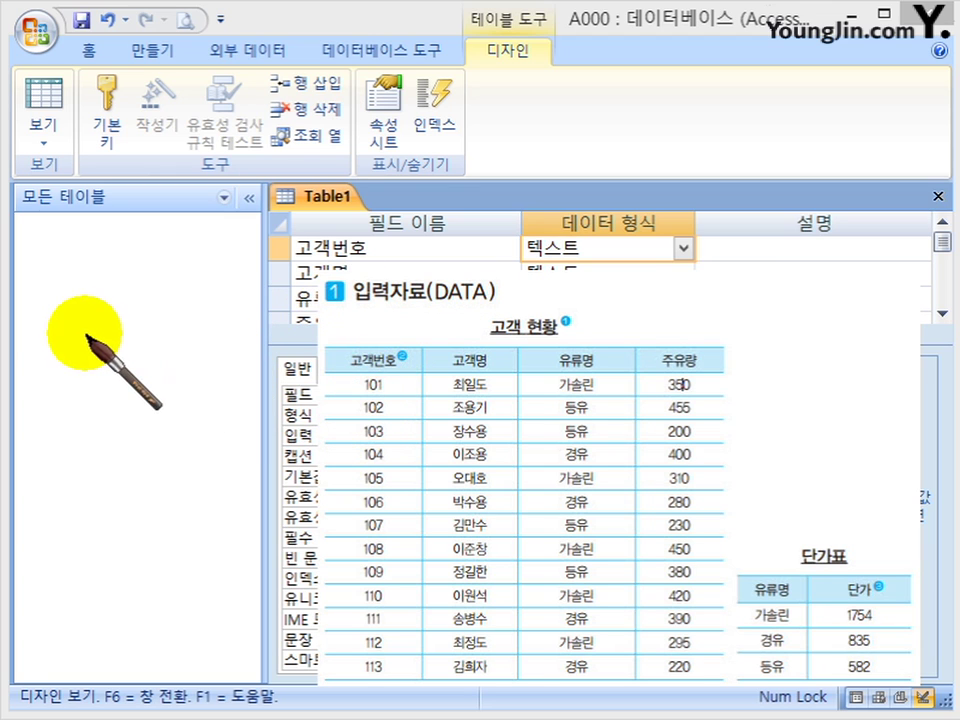
mouse_move(88, 334)
left_mouse_down()
mouse_move(96, 348)
mouse_move(125, 356)
mouse_move(107, 326)
mouse_move(168, 340)
left_mouse_up()
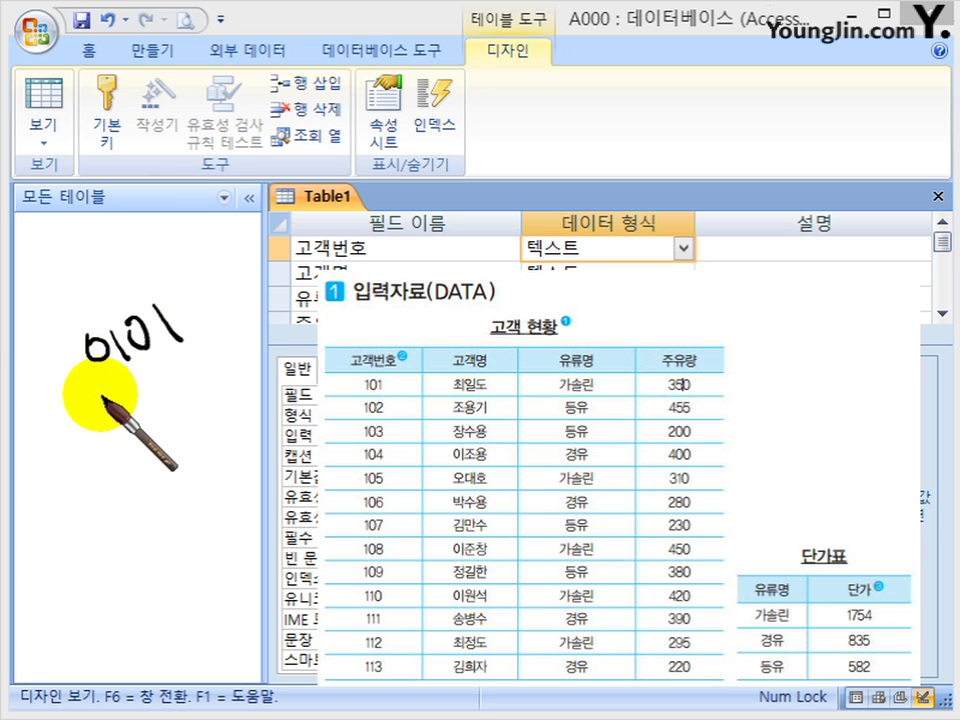
left_click_drag(96, 396, 188, 318)
mouse_move(92, 318)
left_mouse_down()
mouse_move(66, 350)
mouse_move(107, 358)
left_mouse_up()
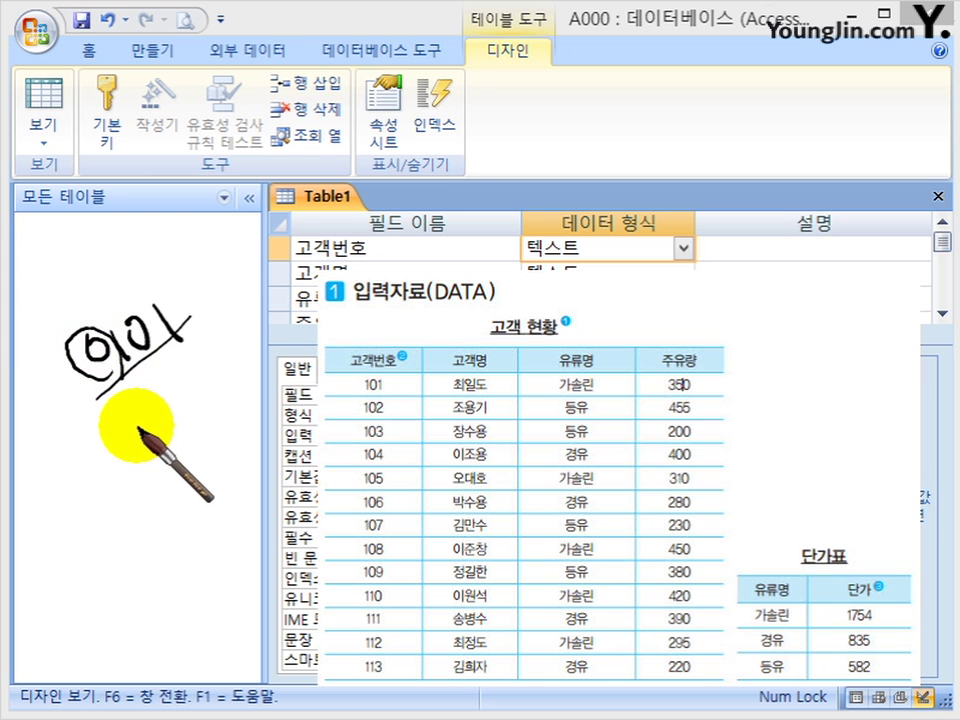
mouse_move(146, 445)
left_mouse_down()
mouse_move(182, 444)
mouse_move(196, 425)
left_mouse_up()
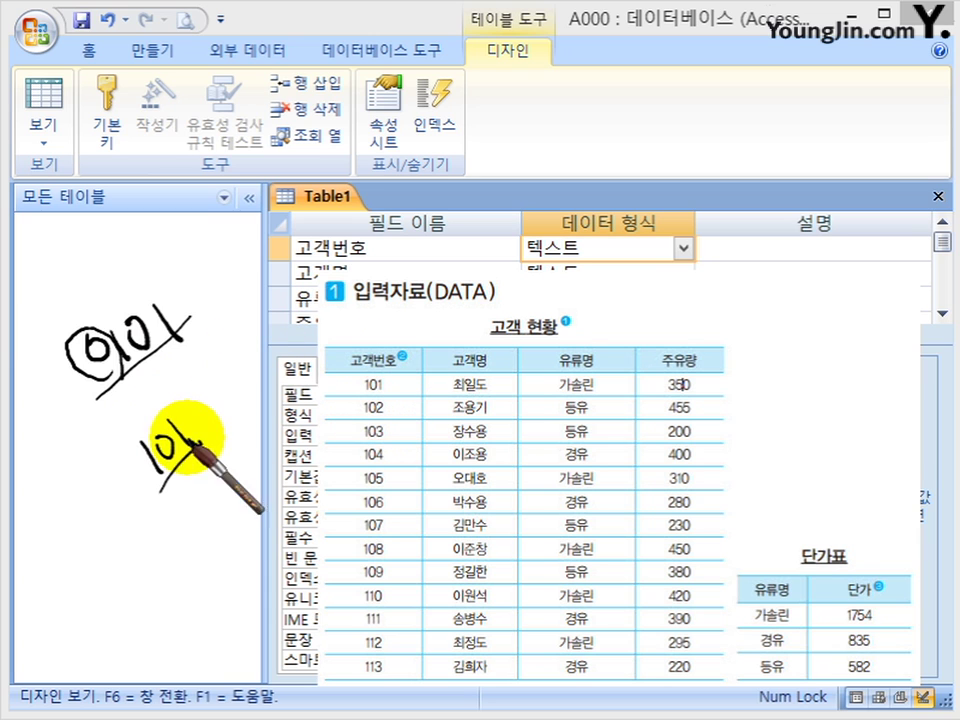
mouse_move(113, 455)
left_mouse_down()
mouse_move(135, 472)
mouse_move(197, 450)
left_mouse_up()
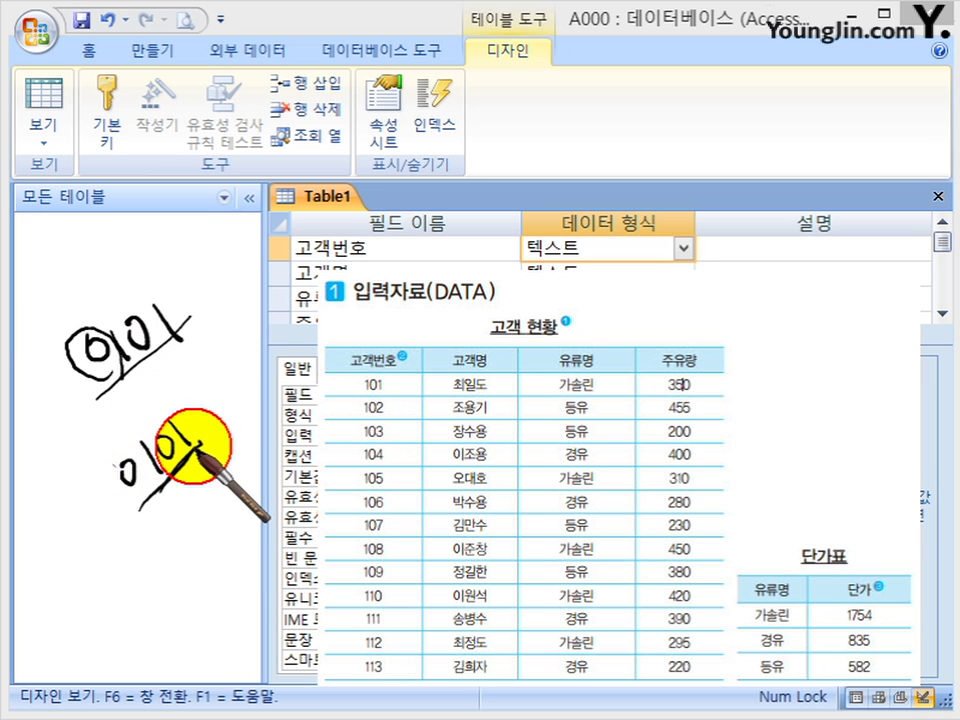
mouse_move(172, 515)
left_mouse_down()
mouse_move(184, 510)
mouse_move(171, 536)
mouse_move(228, 497)
mouse_move(214, 454)
mouse_move(257, 540)
mouse_move(241, 584)
left_mouse_up()
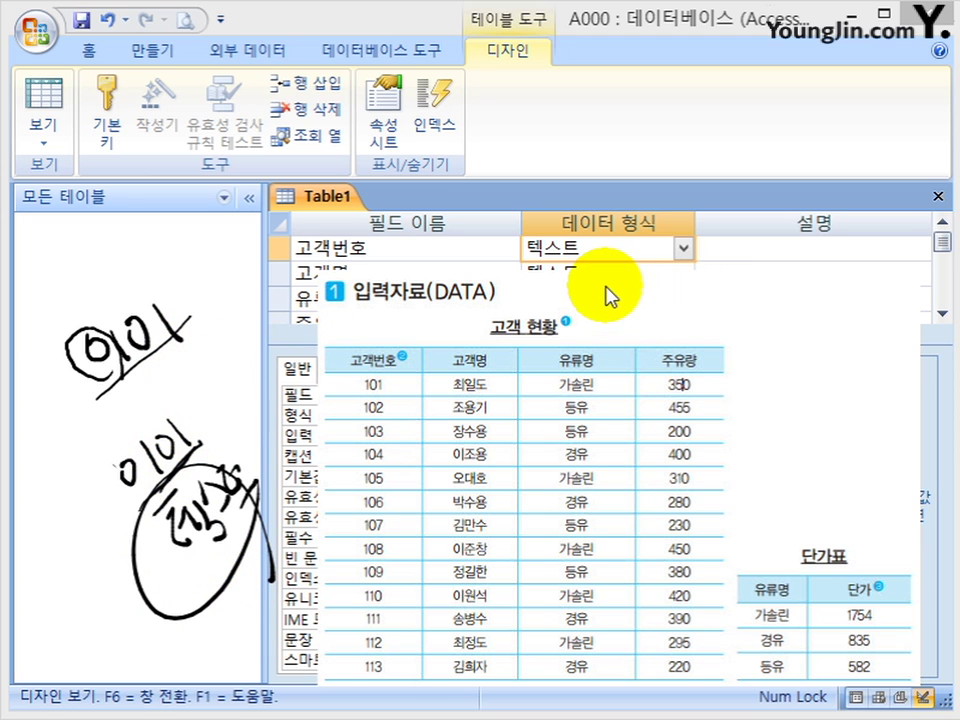
key("Escape")
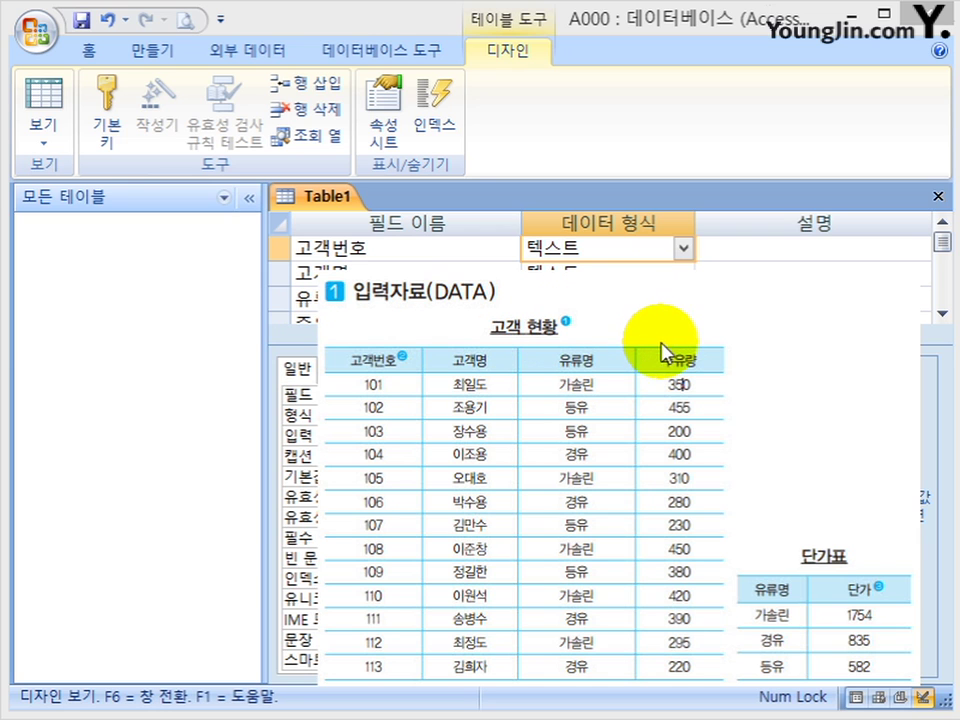
left_click_drag(489, 392, 534, 556)
Step: Save Table1 under that name without a primary key, and start a new blank table design
key("Escape")
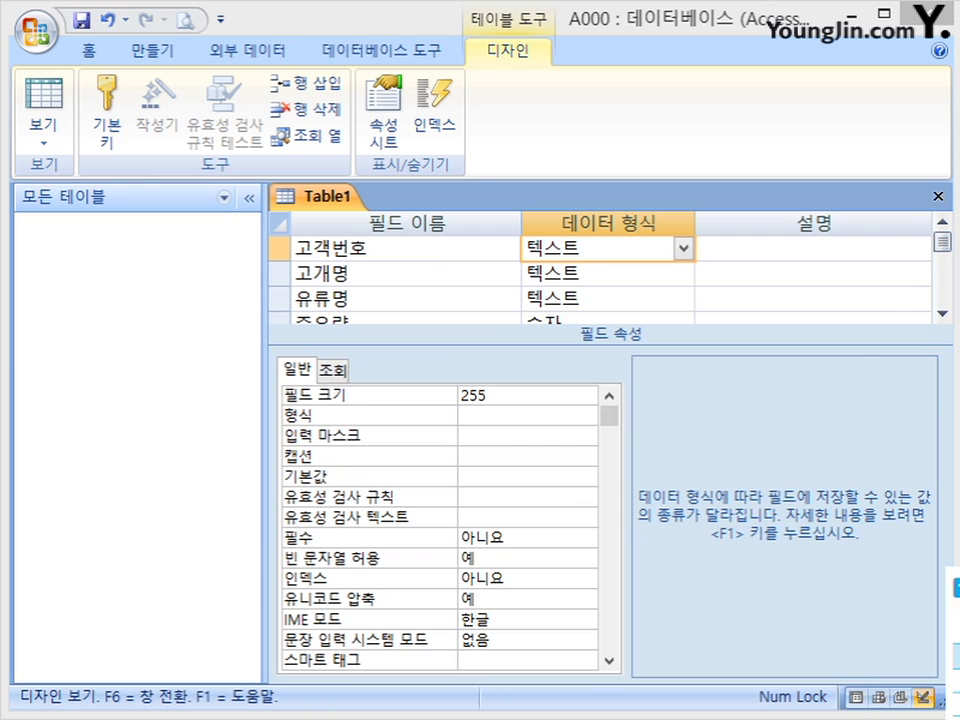
left_click(943, 204)
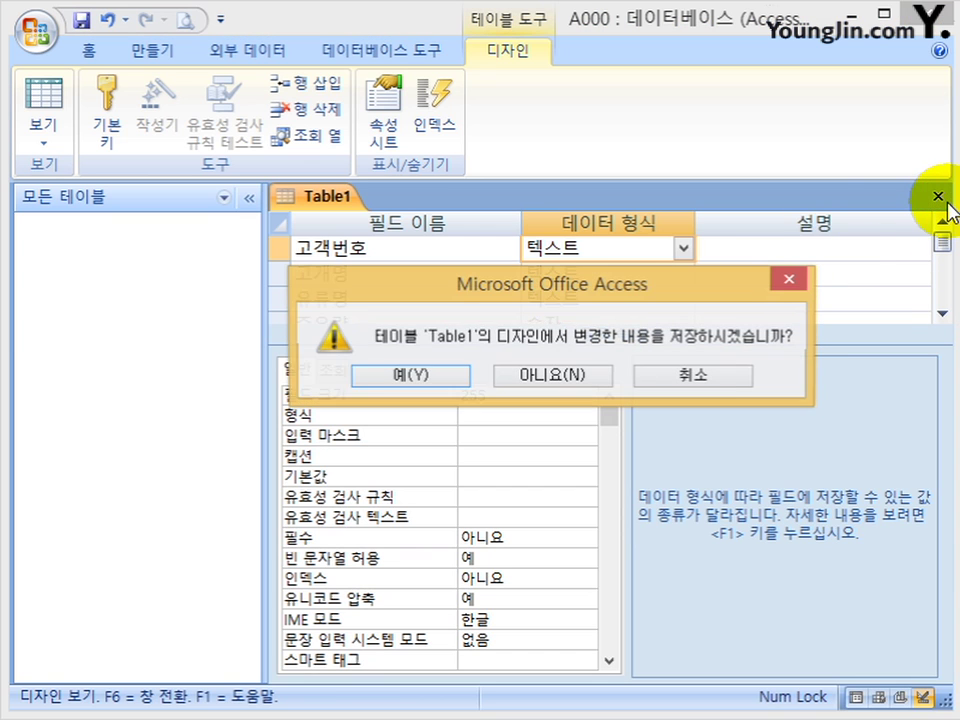
left_click(446, 384)
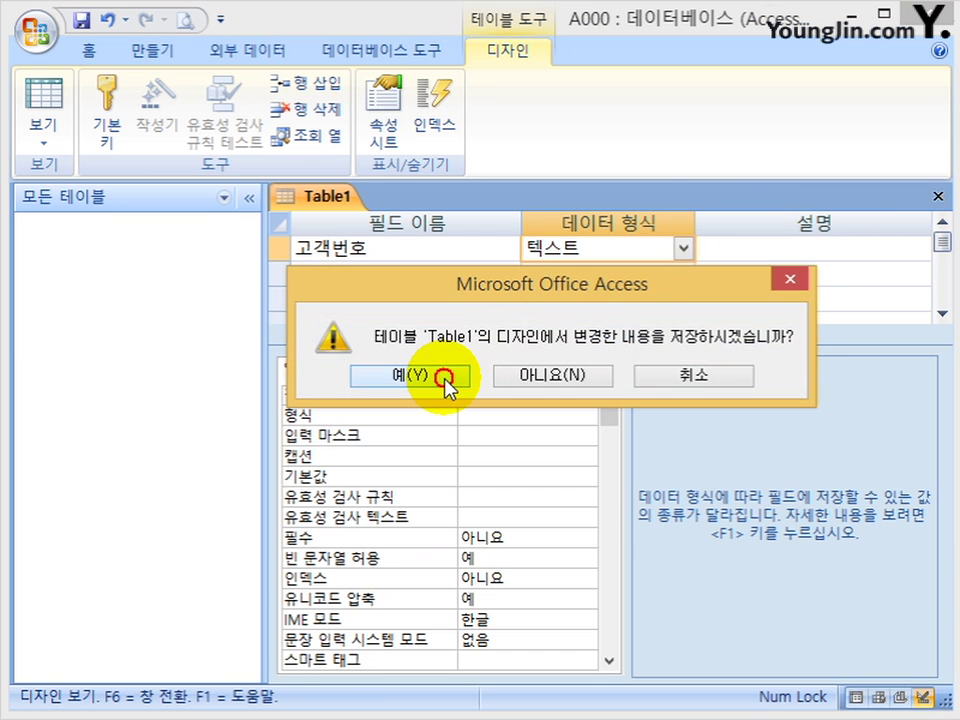
left_click(481, 301)
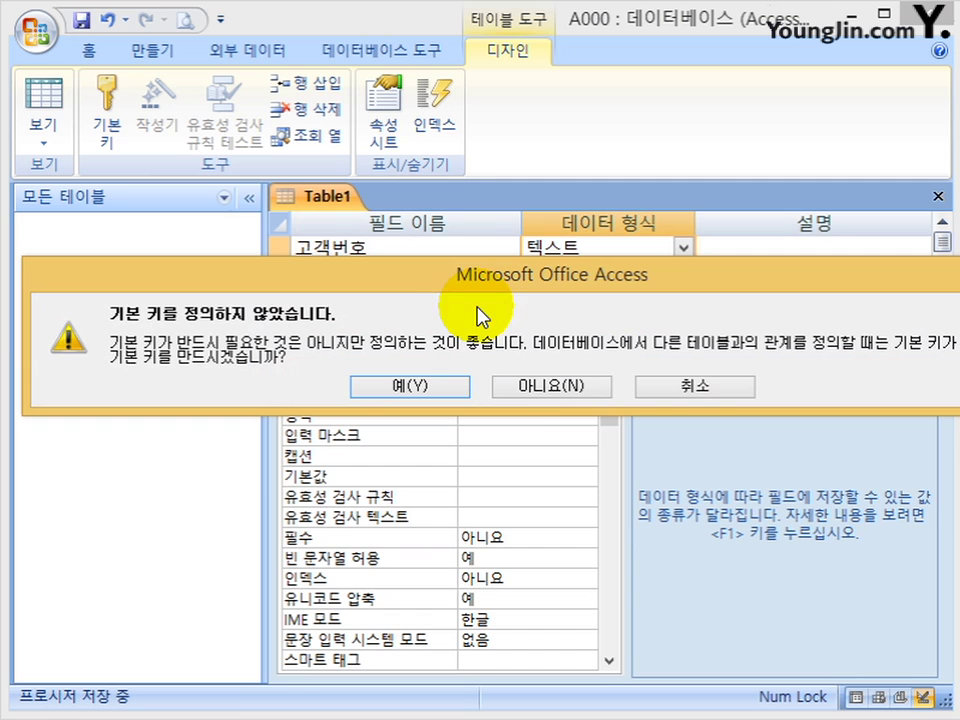
left_click(530, 387)
left_click(150, 50)
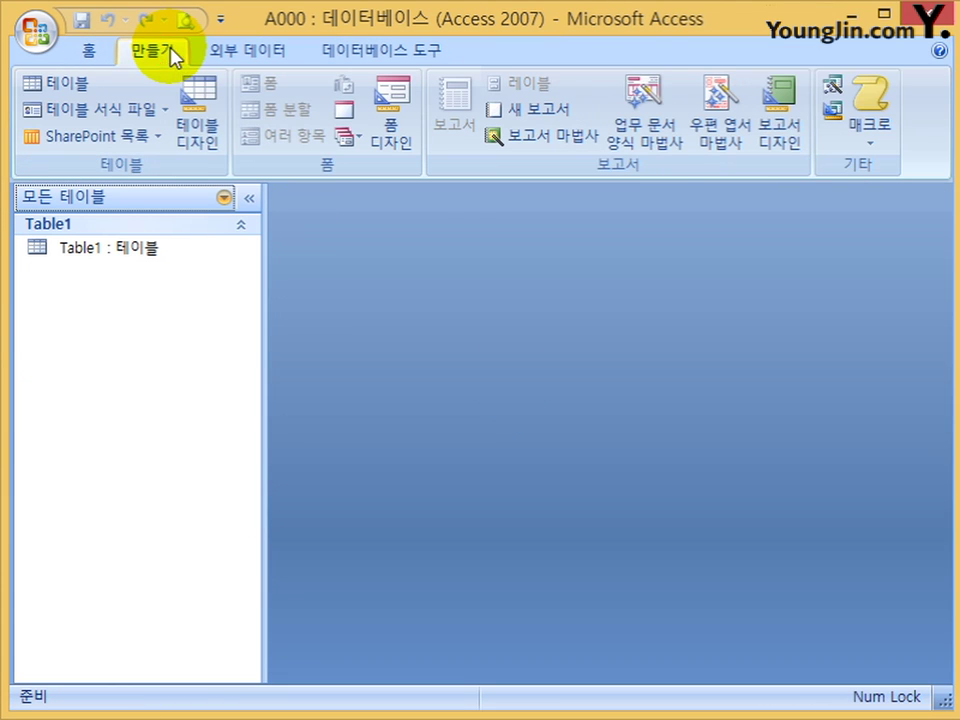
left_click(198, 112)
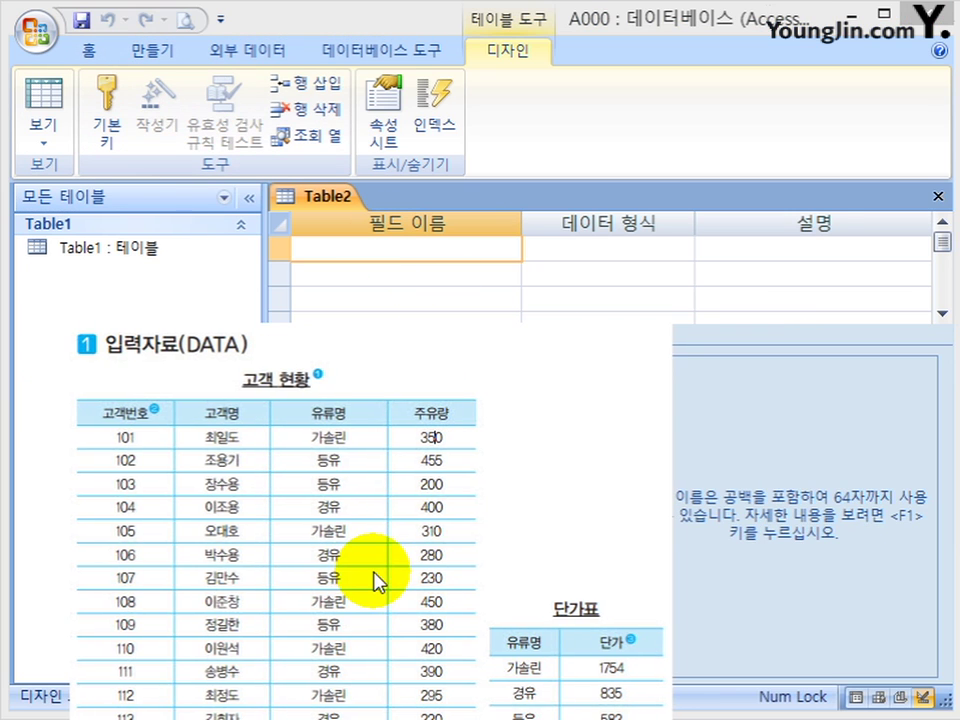
Step: Enter the field names 유류명 and 단가
left_click(369, 249)
type("유")
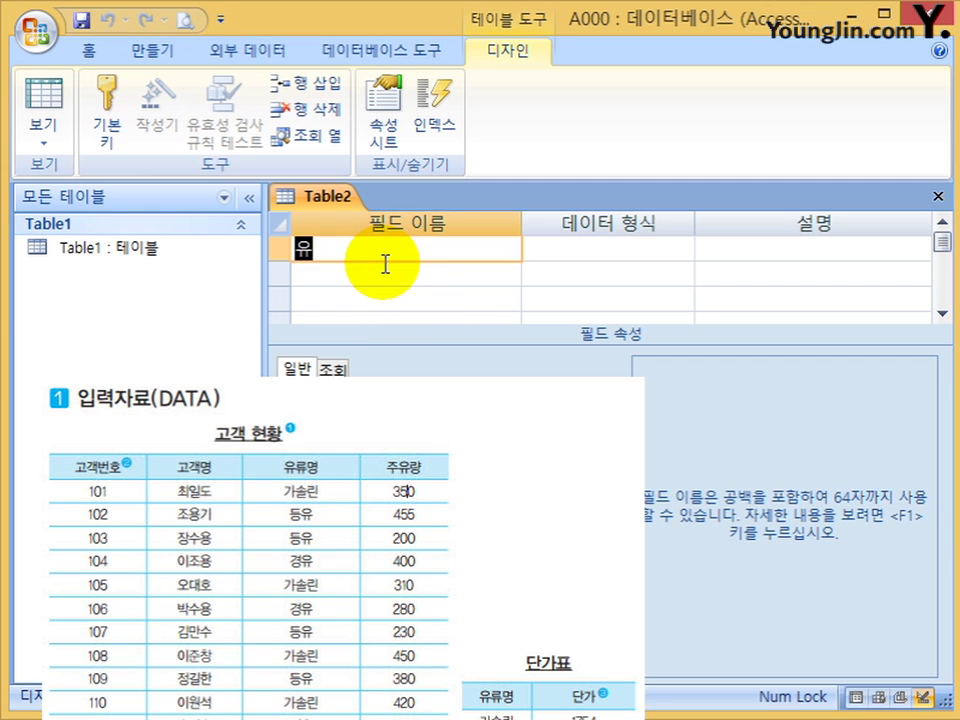
type("류명")
key("Return")
key("Return")
key("Return")
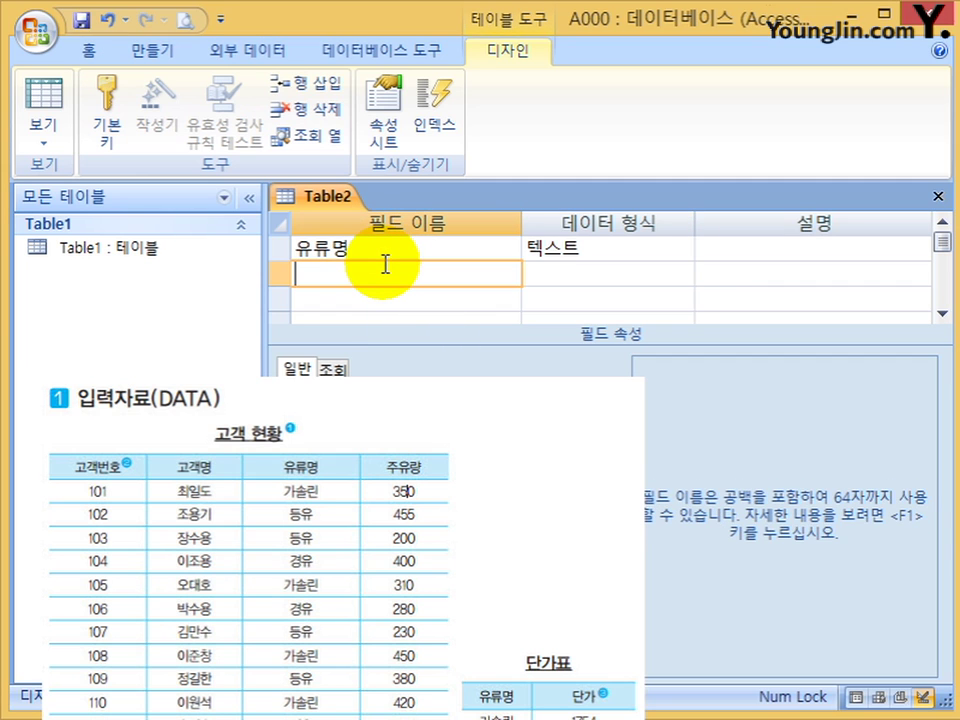
type("다ㄴ가")
key("Return")
key("Return")
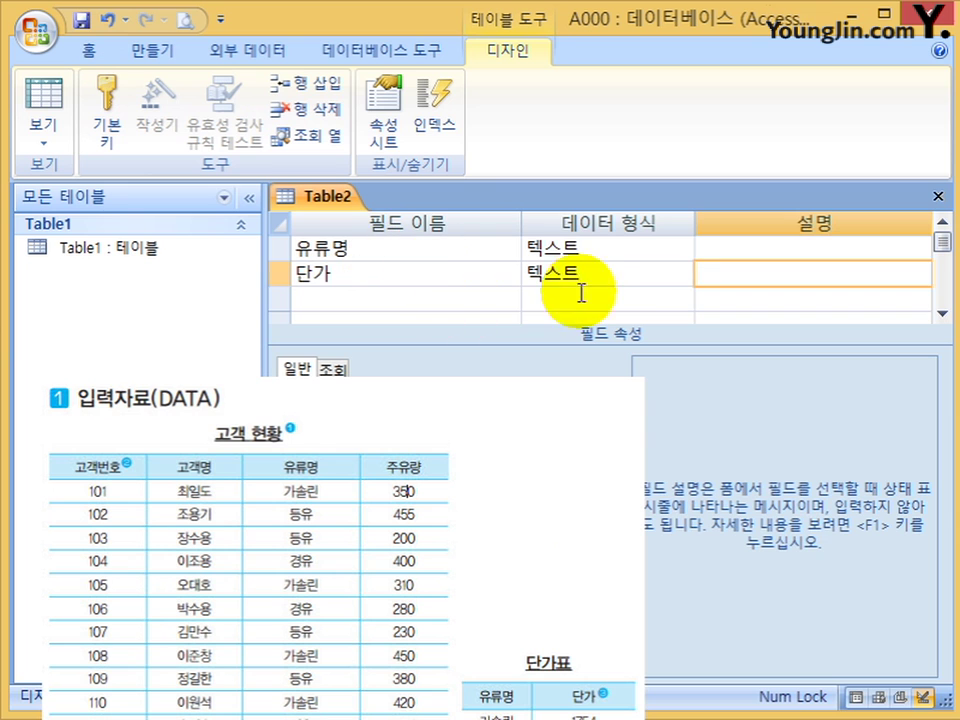
Step: Make 단가 a Currency field with 0 decimal places
left_click(642, 272)
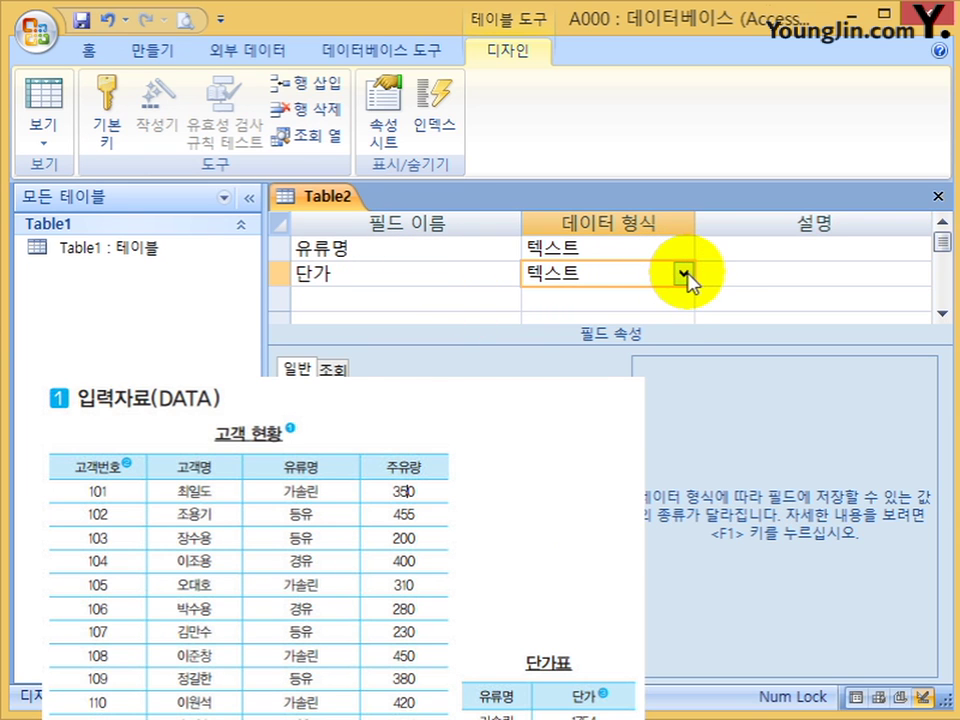
left_click(684, 273)
left_click(315, 705)
left_click(682, 273)
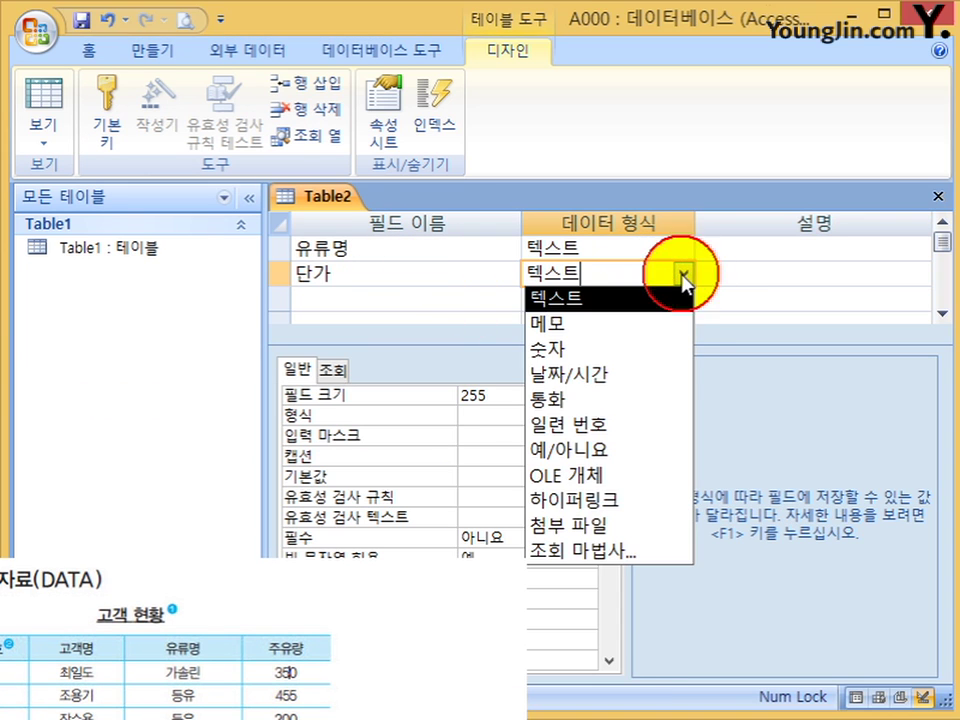
left_click(590, 401)
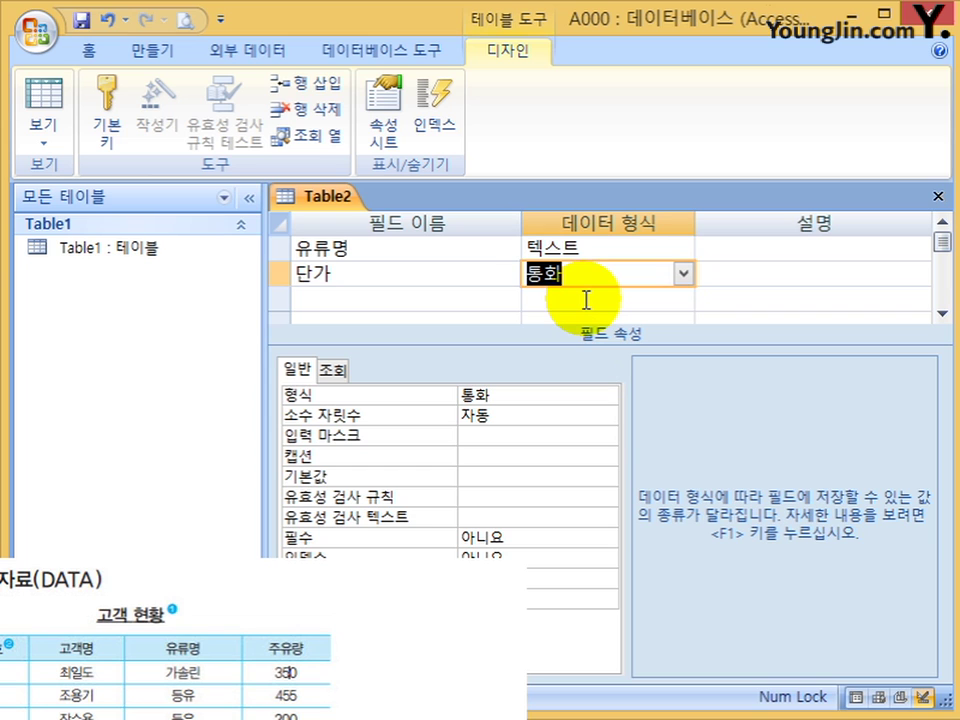
left_click(525, 414)
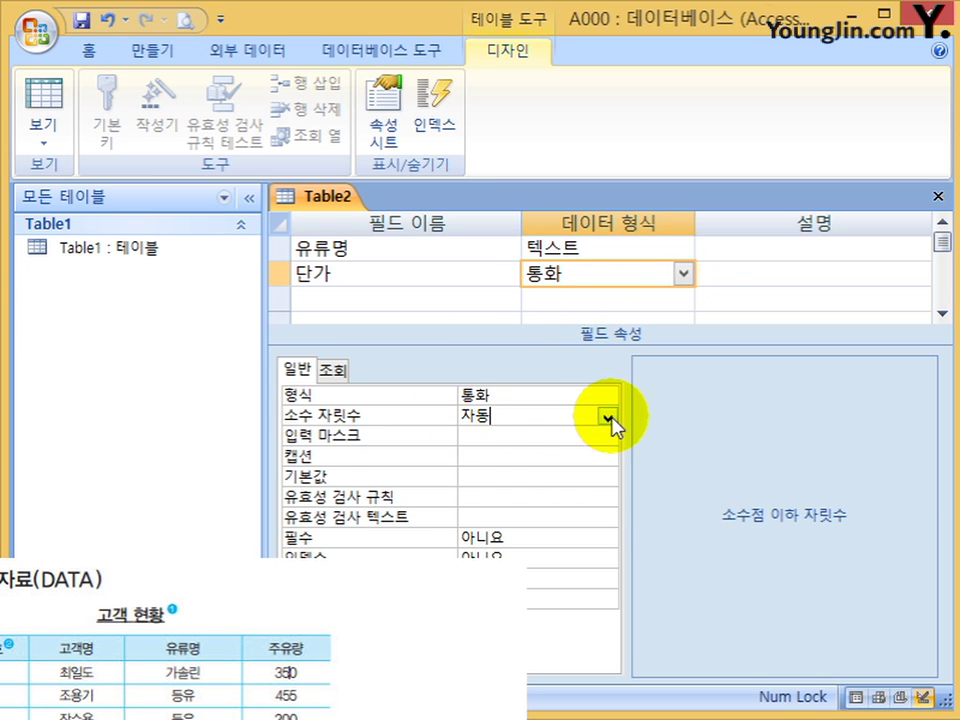
left_click(606, 416)
left_click(525, 454)
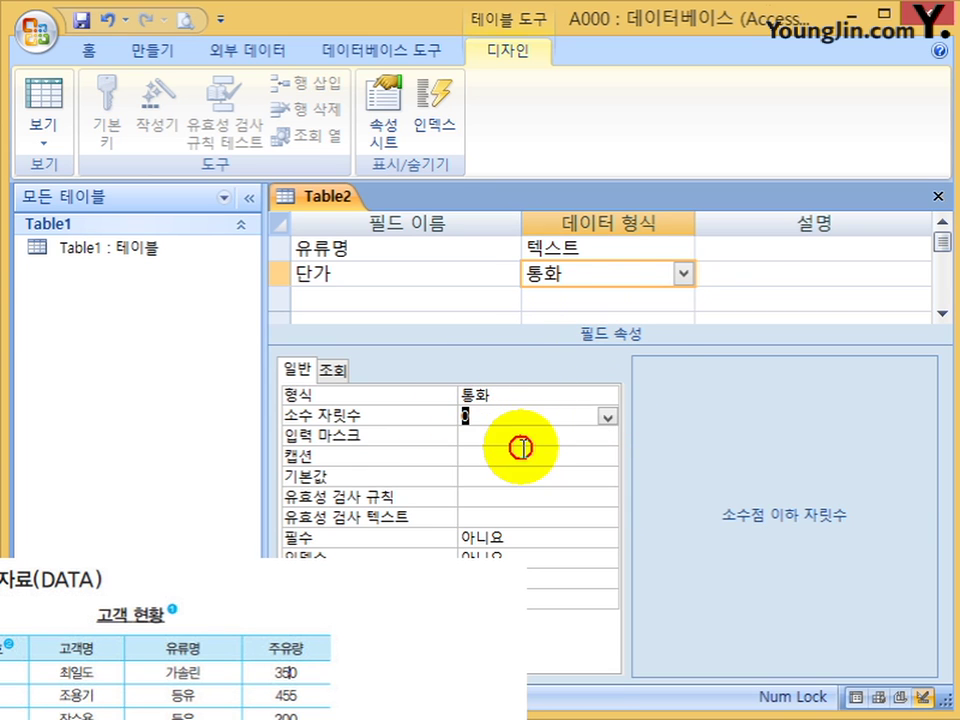
Step: Set 유류명 as the table's primary key
left_click(937, 200)
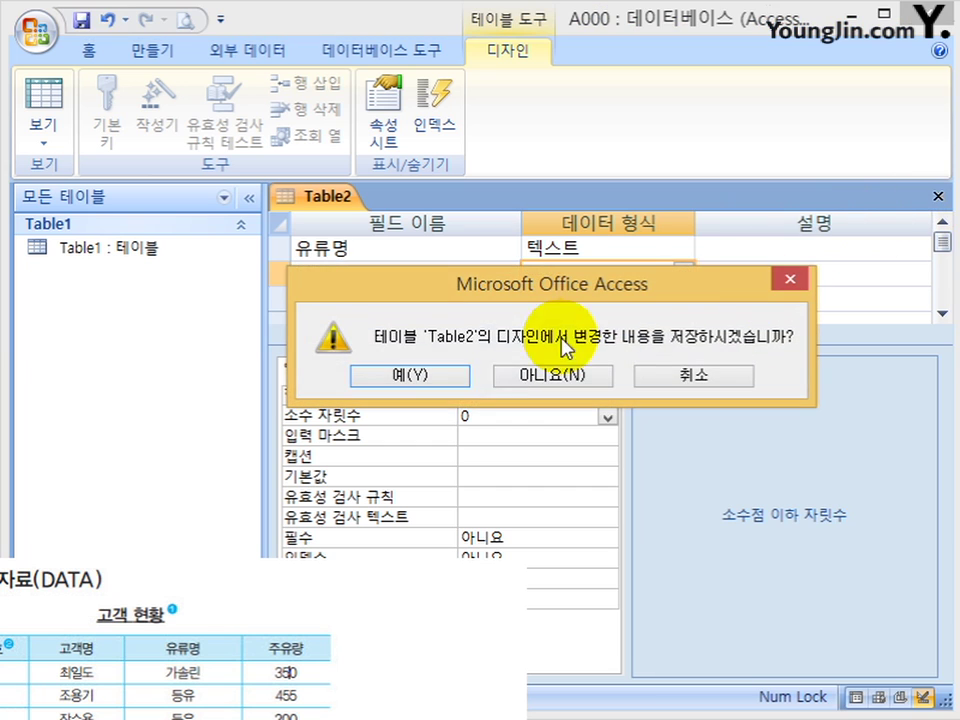
left_click(714, 386)
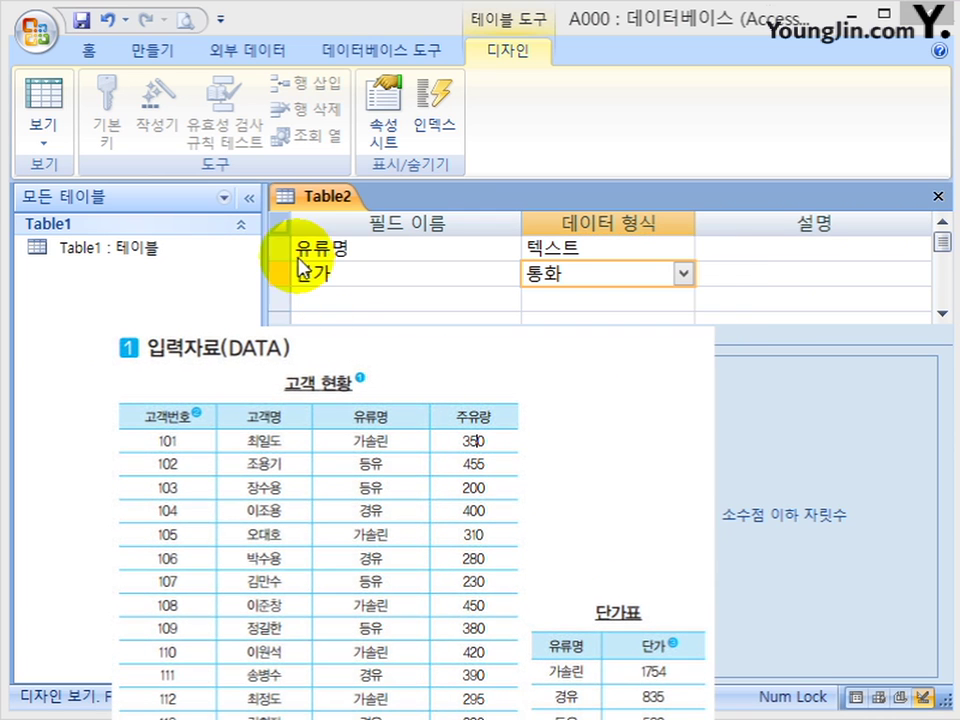
left_click(285, 252)
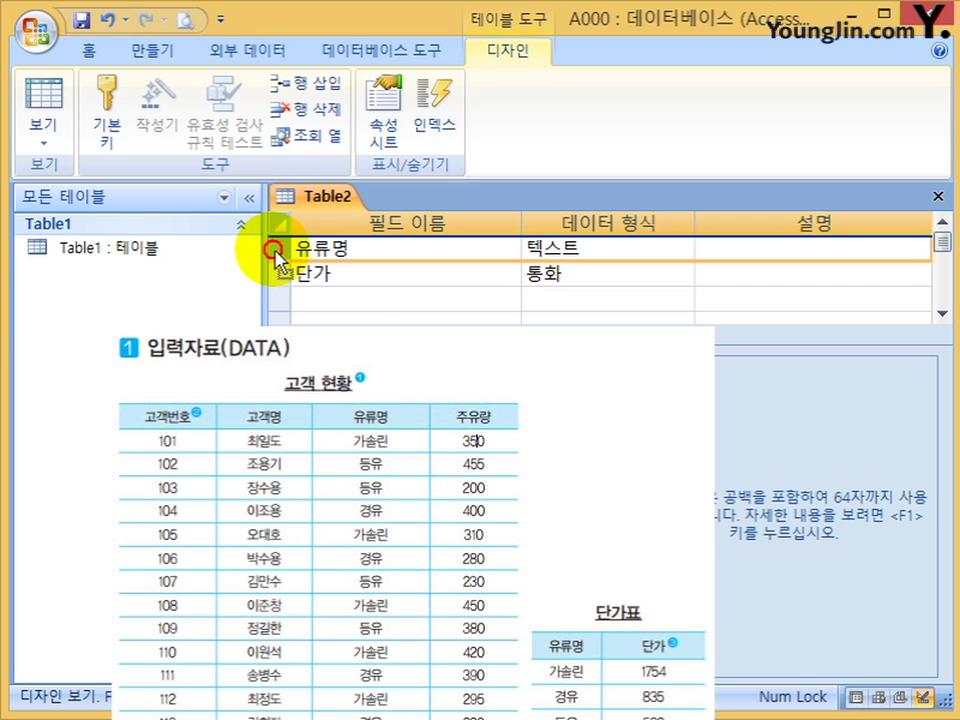
left_click(108, 97)
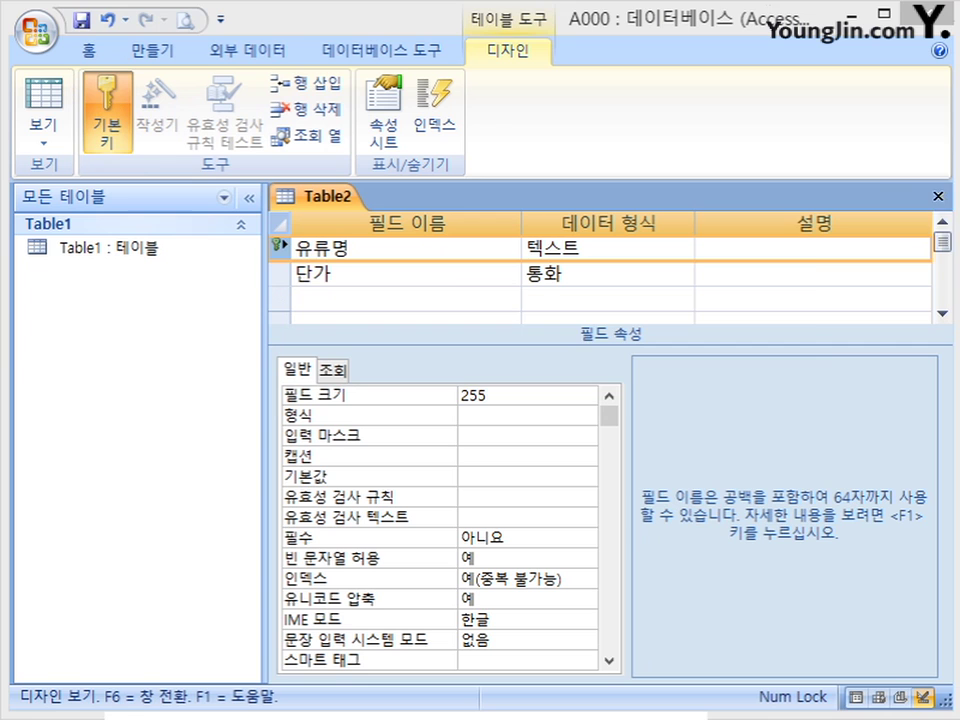
Step: Save the new table as Table2 and close its design
left_click(940, 197)
left_click(416, 380)
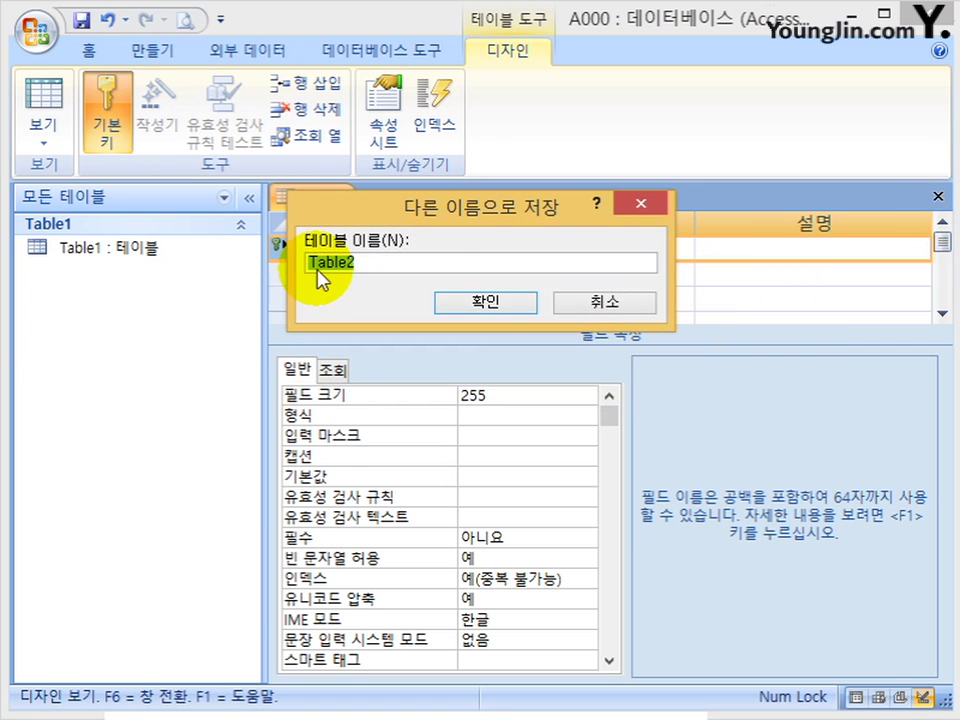
left_click(487, 304)
left_click(116, 250)
Step: Reopen Table1 in Design view, set 주유량 to 0 decimal places, and save and close it
right_click(118, 250)
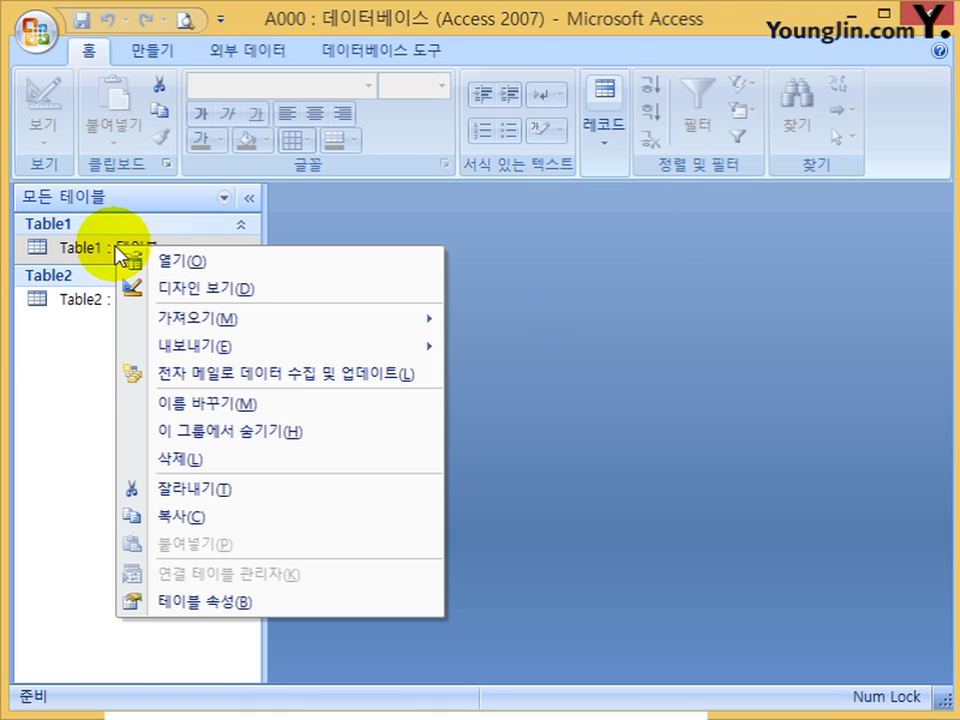
left_click(242, 292)
left_click(547, 293)
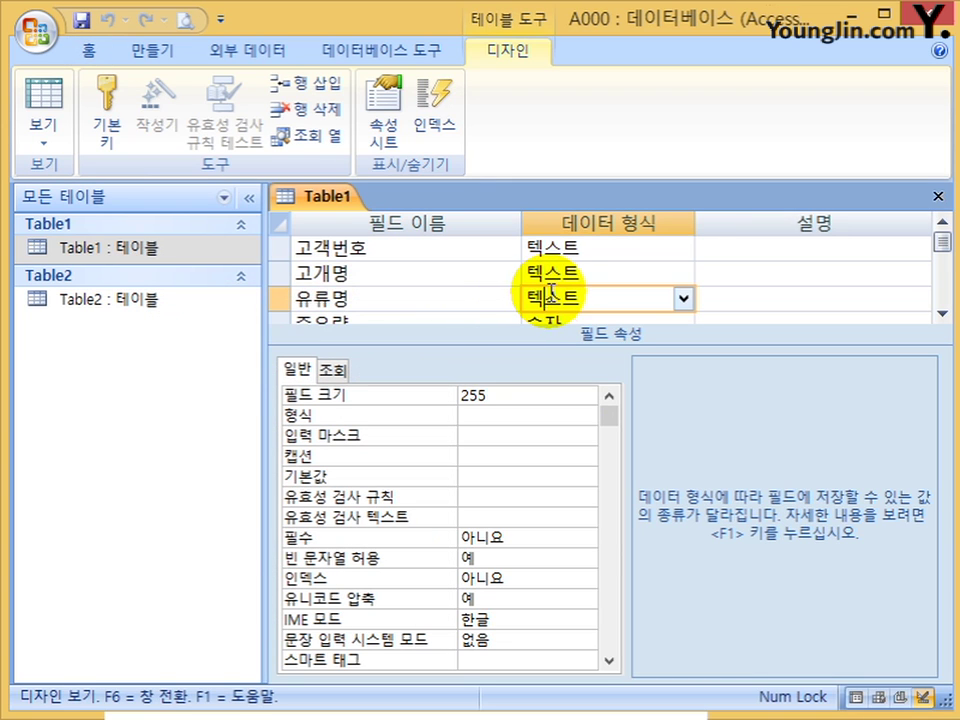
key("Down")
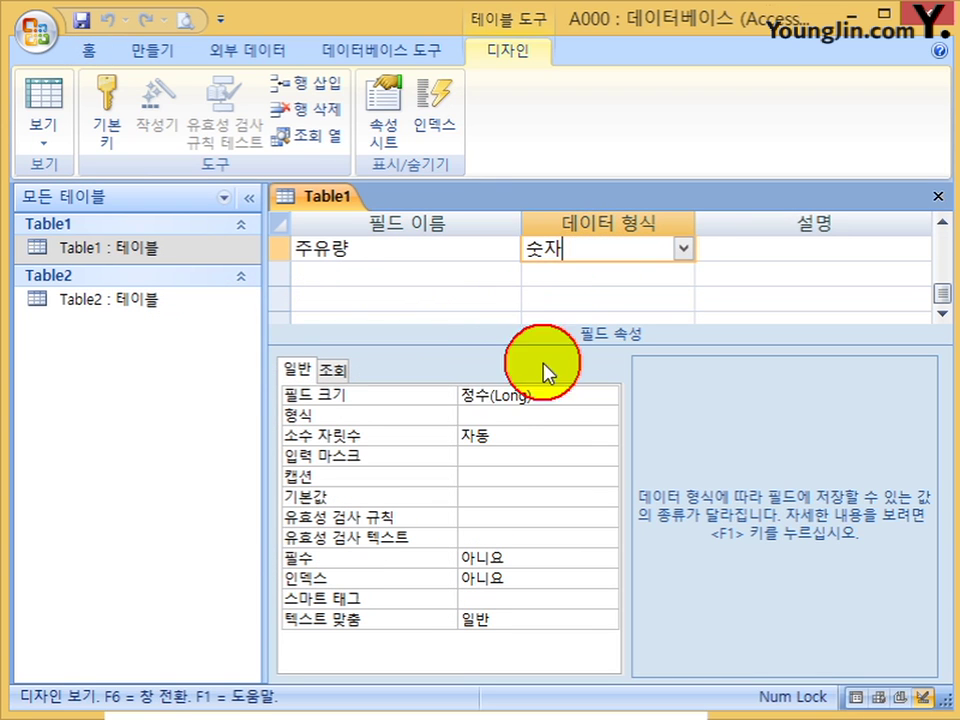
left_click(498, 434)
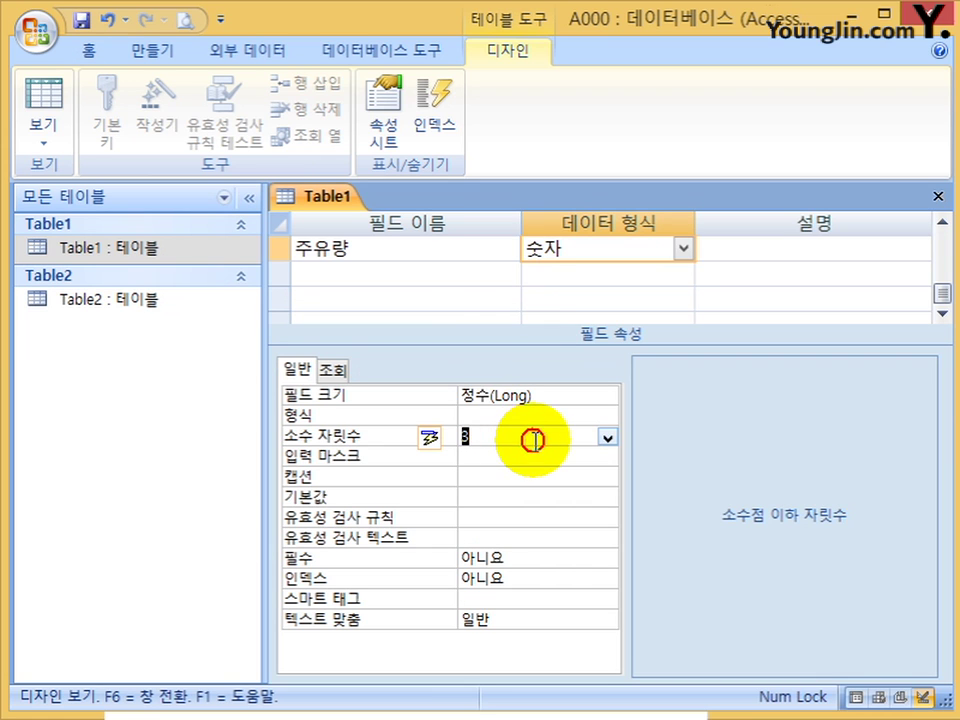
left_click(607, 437)
left_click(493, 455)
left_click(503, 415)
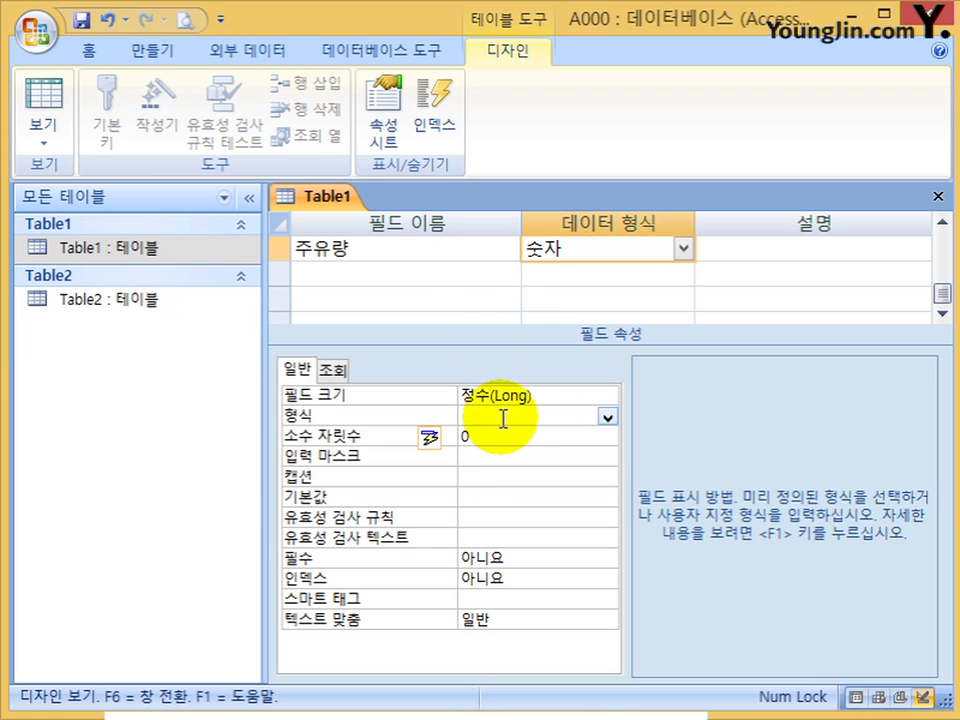
left_click(940, 196)
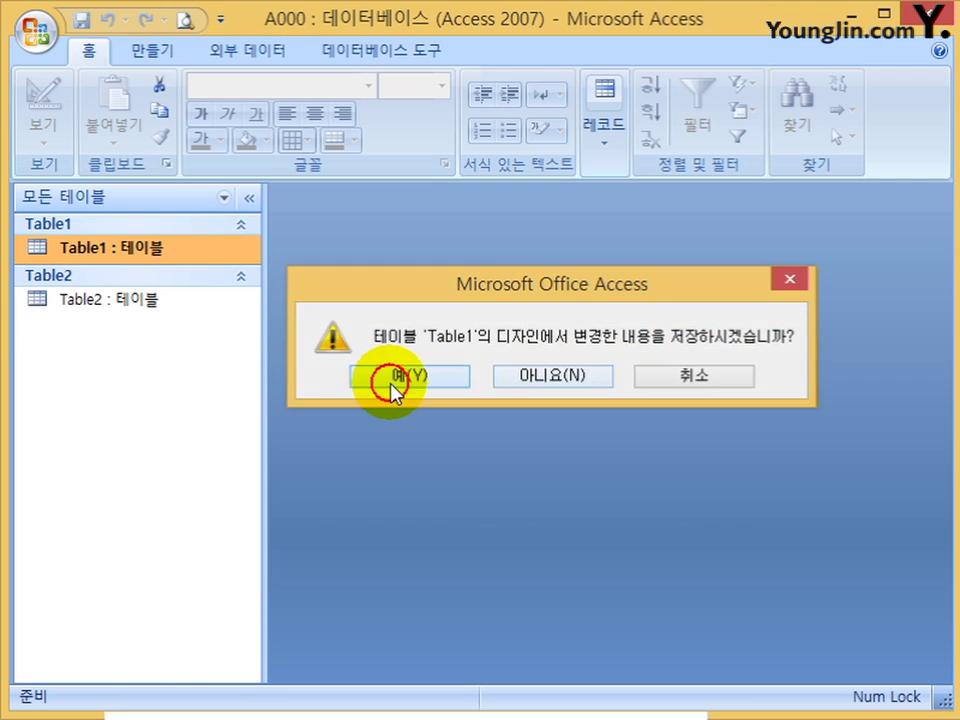
left_click(392, 389)
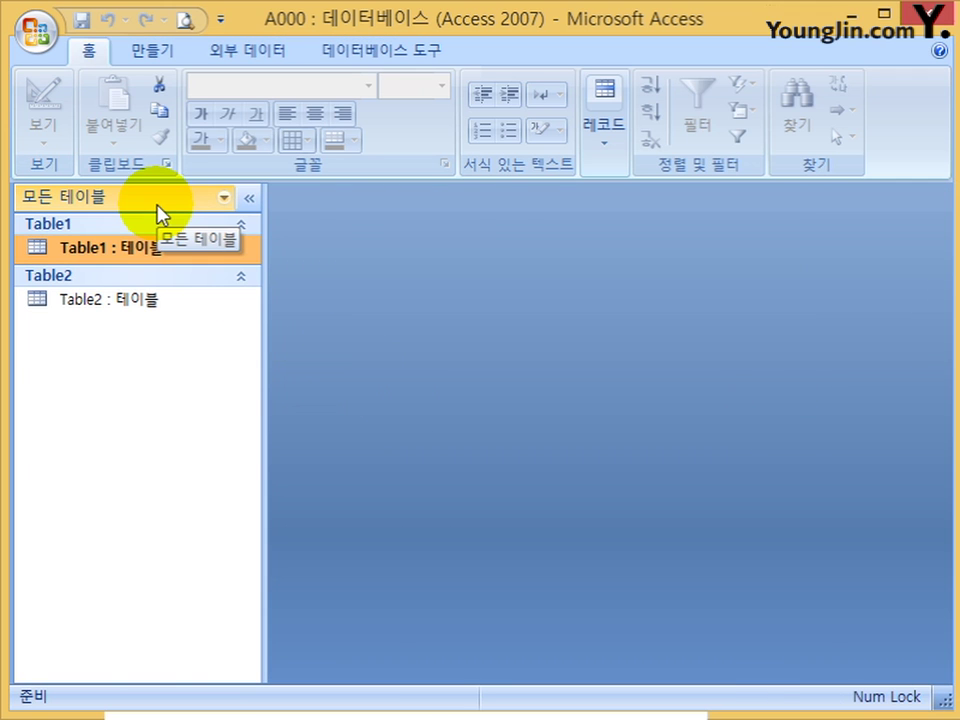
Step: Group the navigation pane by Object Type (개체 유형) so Table1 and Table2 appear under Tables
left_click(225, 199)
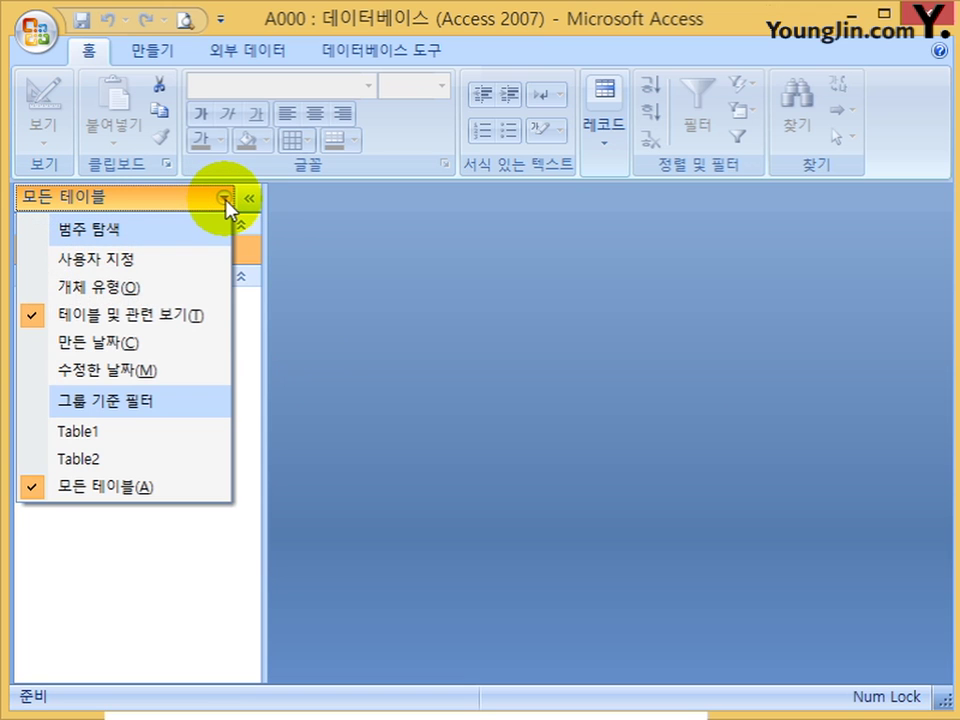
left_click(124, 290)
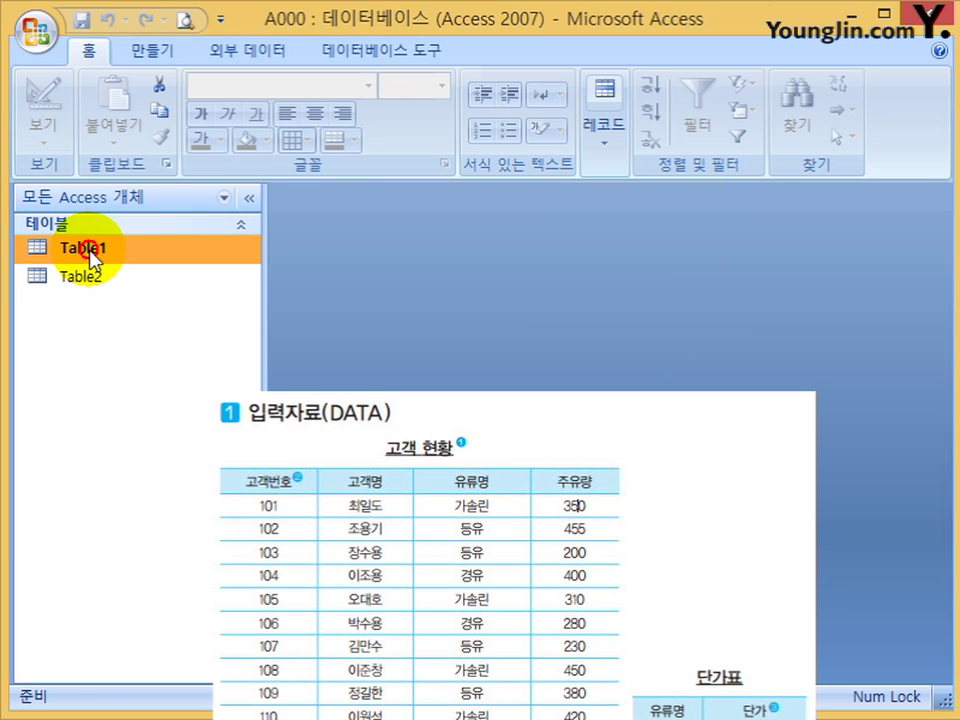
Step: Enter Table1's first record: 101, the customer's name, 가솔린 and 350, then close the datasheet
double_click(88, 250)
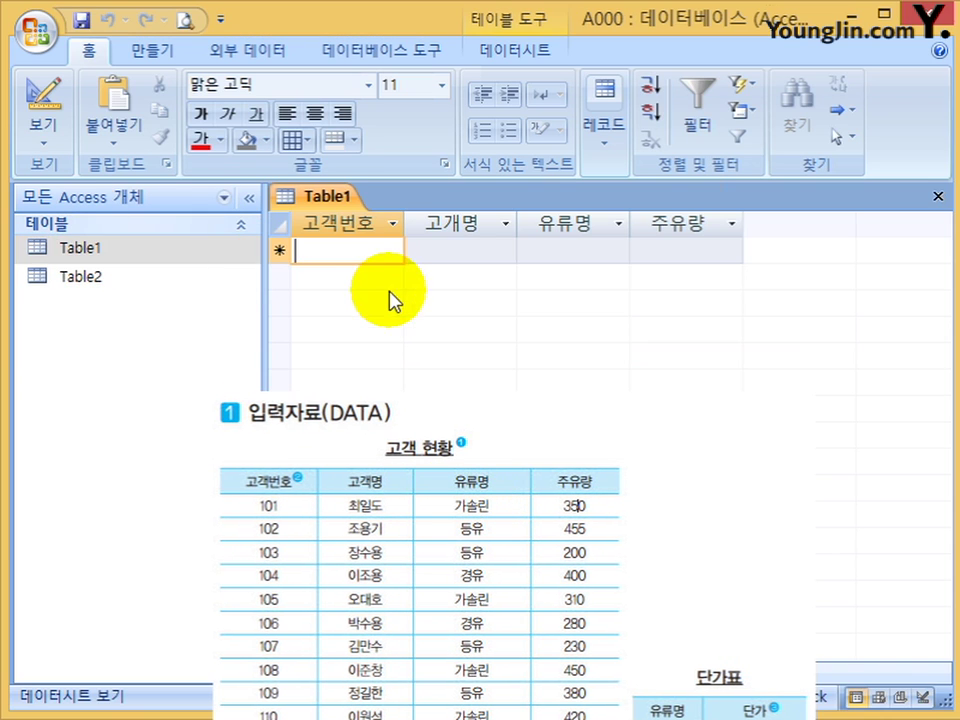
type("101")
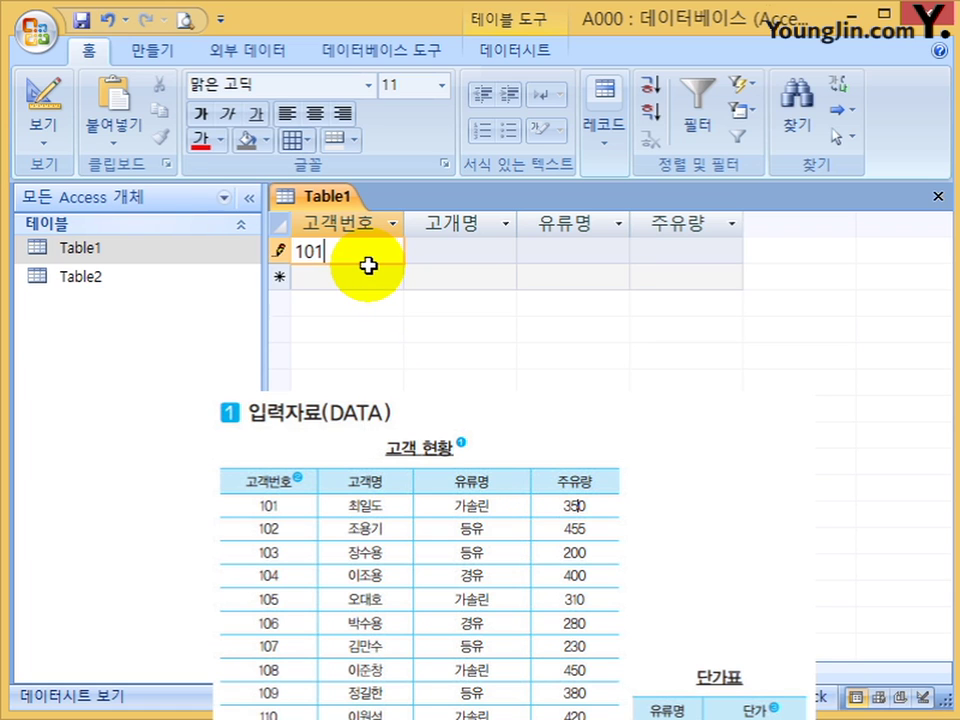
key("Tab")
type("최일도")
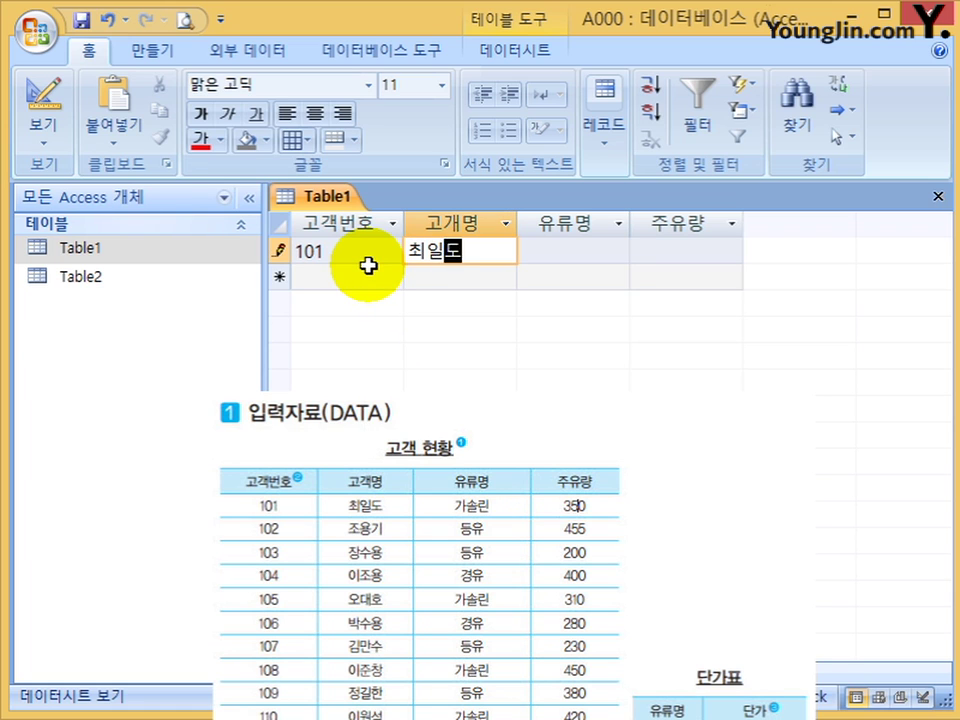
key("Tab")
type("ㄱ")
type("솔리")
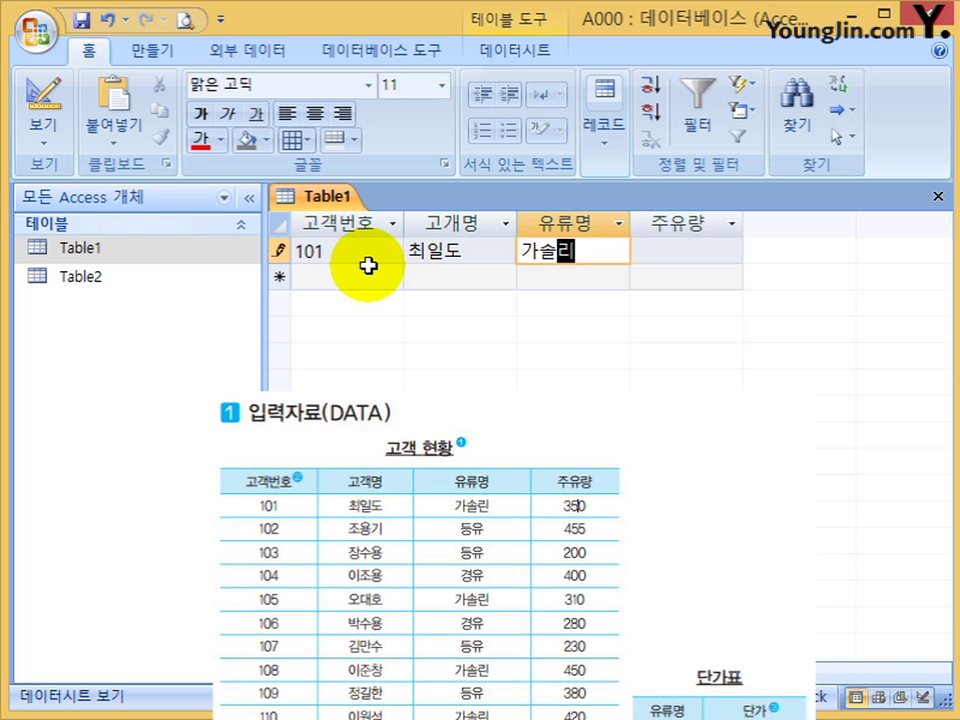
type("ㄴ")
key("Tab")
type("350")
key("Tab")
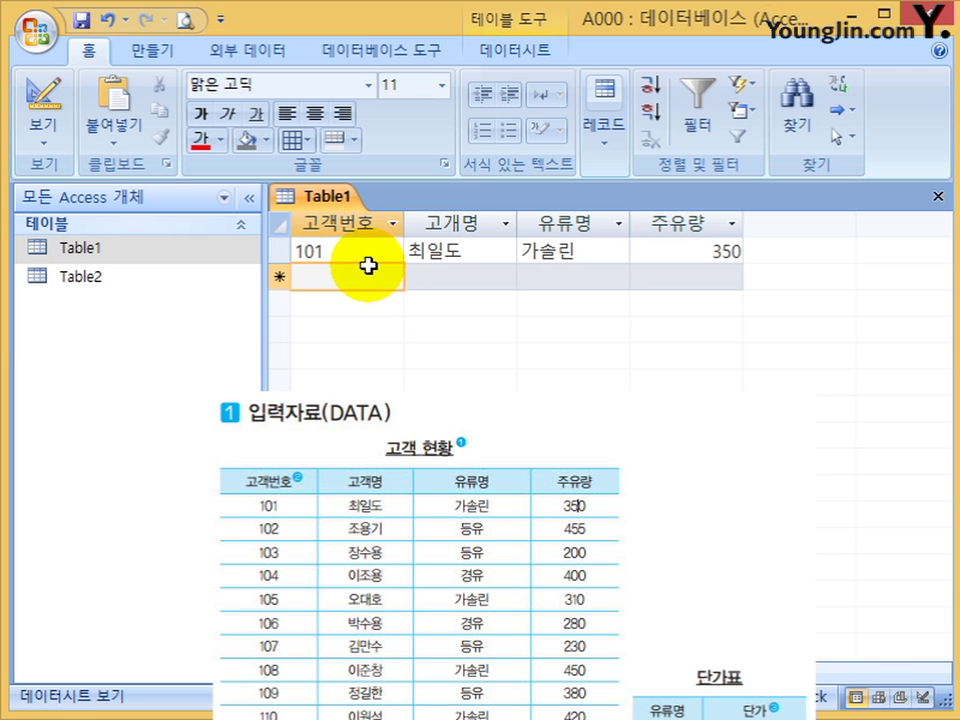
left_click(936, 197)
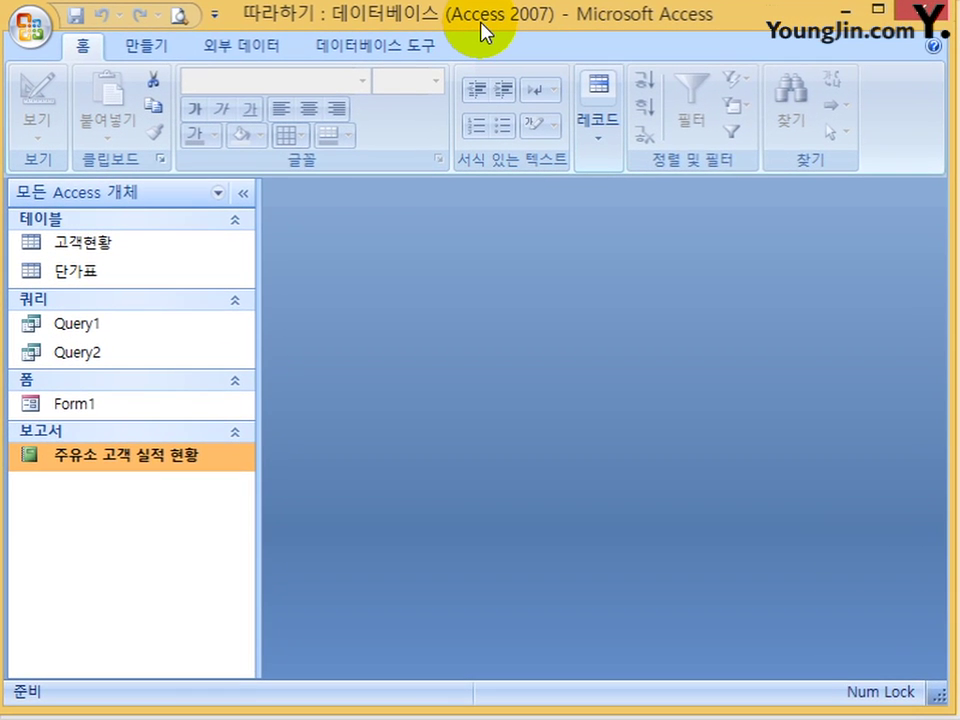
Step: Select 고객현황 and 단가표 in 따라하기 and shrink its window to reveal A000
left_click(64, 247)
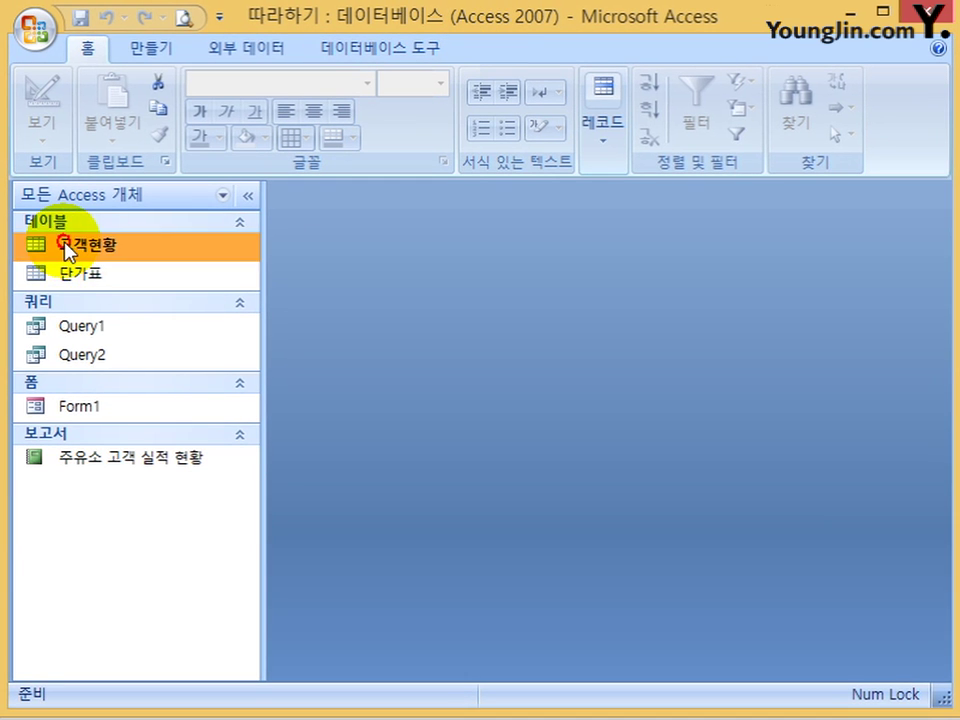
key("Down")
left_click(85, 243)
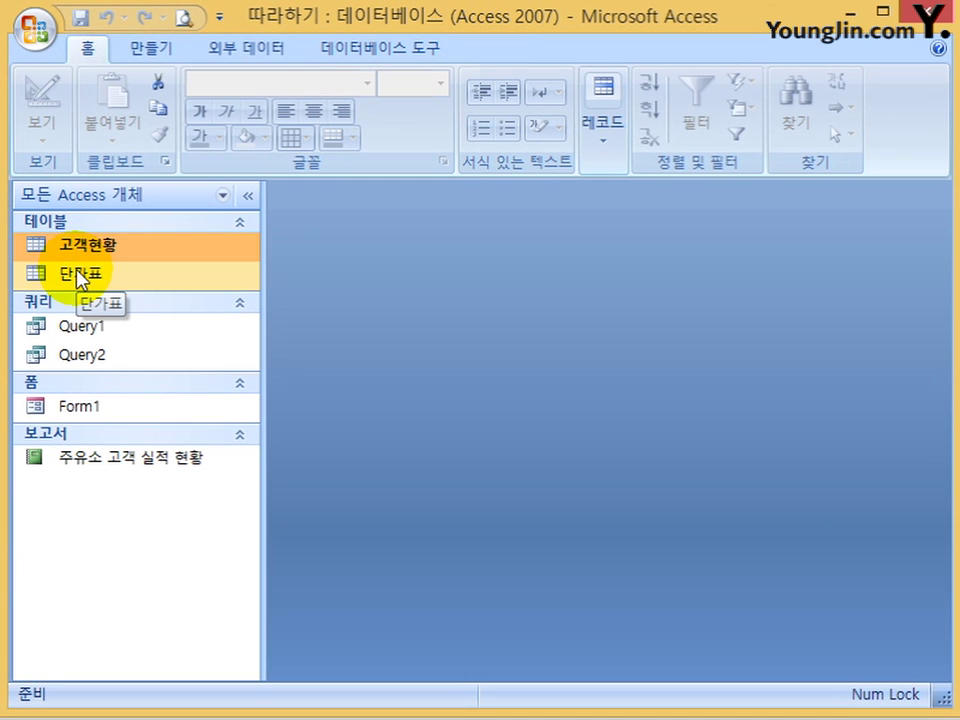
left_click(77, 274)
left_click_drag(274, 24, 680, 66)
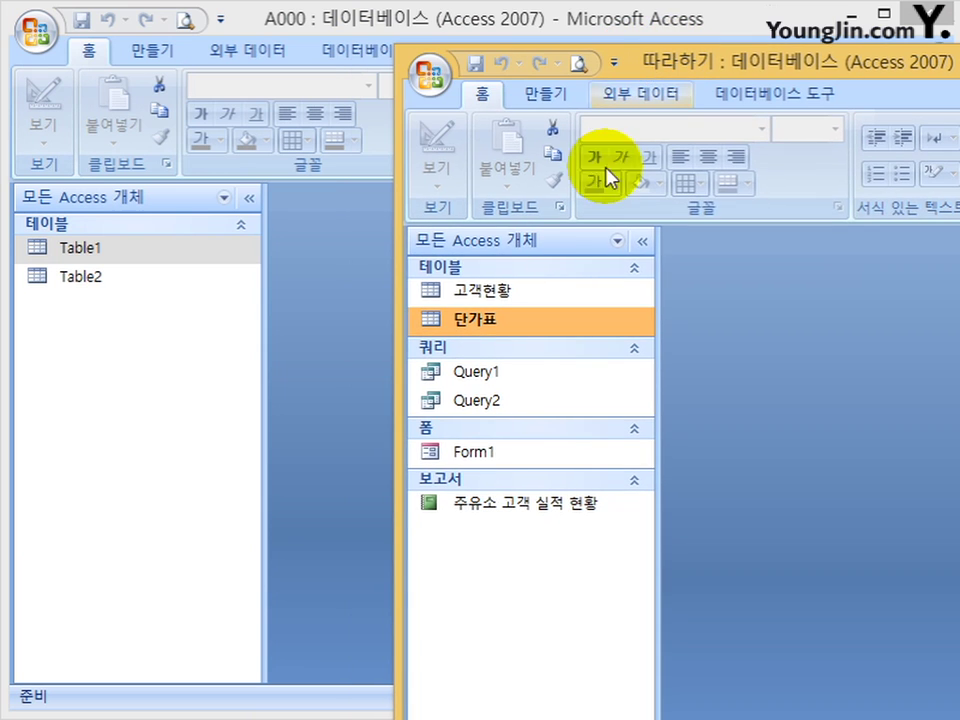
Step: Delete Table1 and Table2 from the A000 database
left_click(98, 255)
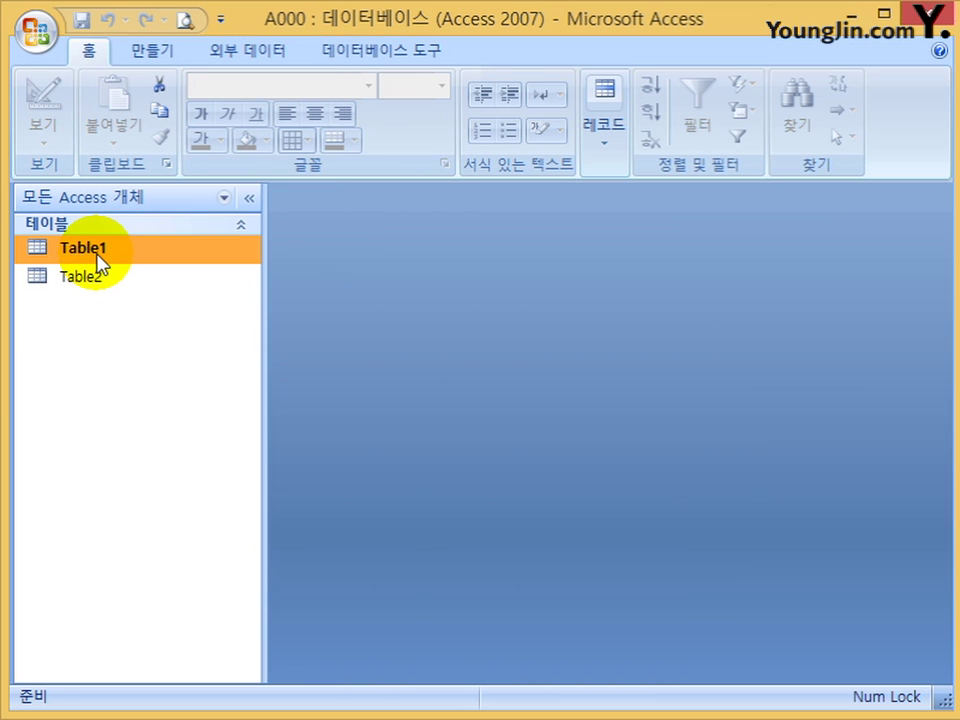
key("Delete")
key("Return")
left_click(75, 252)
key("Delete")
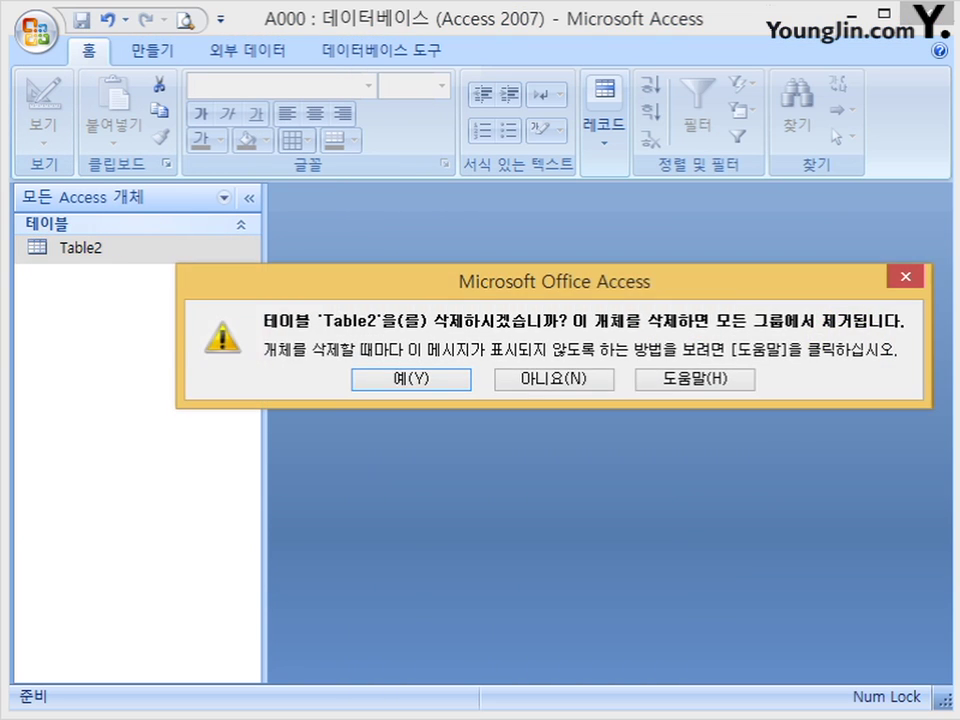
key("Return")
Step: Drag 고객현황 and 단가표 from 따라하기 into A000, then close 따라하기
key("alt+Tab")
left_click_drag(602, 276, 128, 272)
left_click_drag(489, 320, 144, 321)
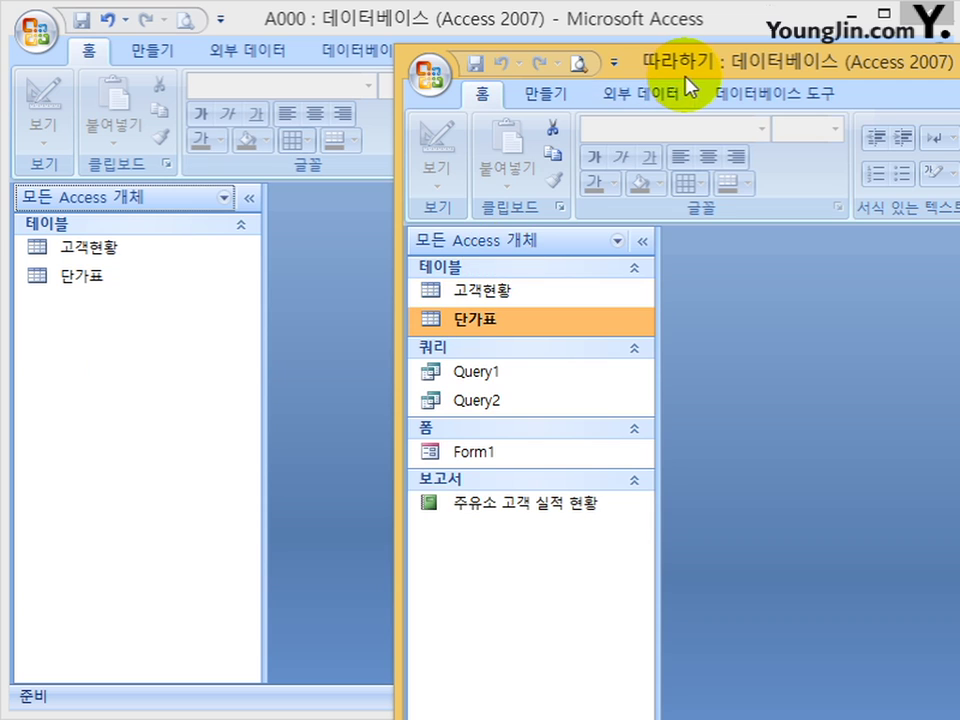
key("alt+F4")
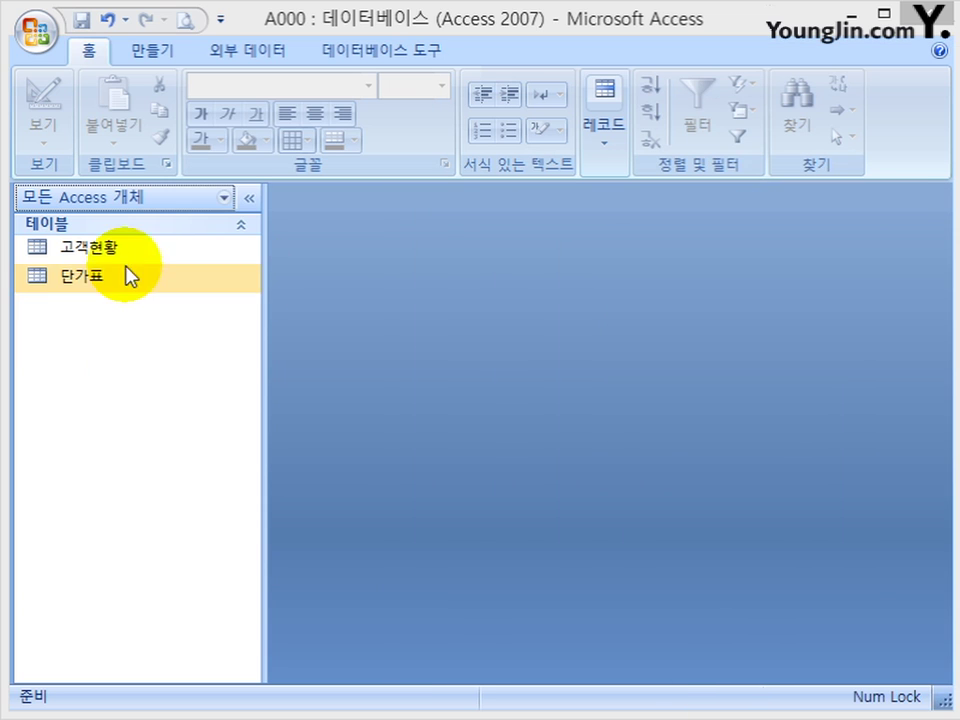
Step: Rename 고객현황 to Table1 and 단가표 to Table2 in the navigation pane
key("F2")
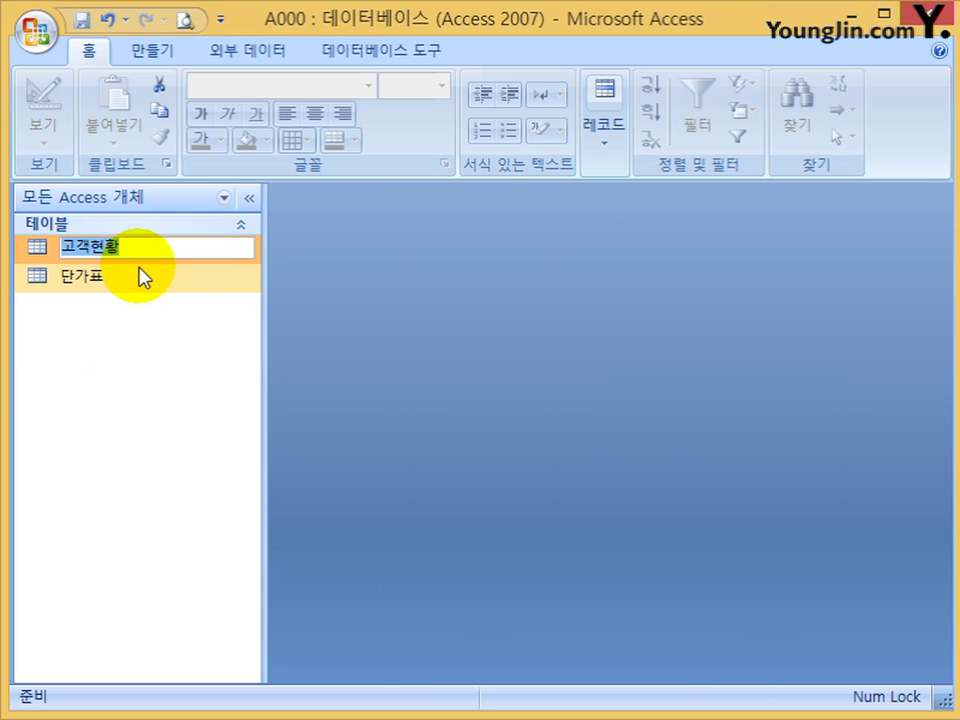
type("Table1")
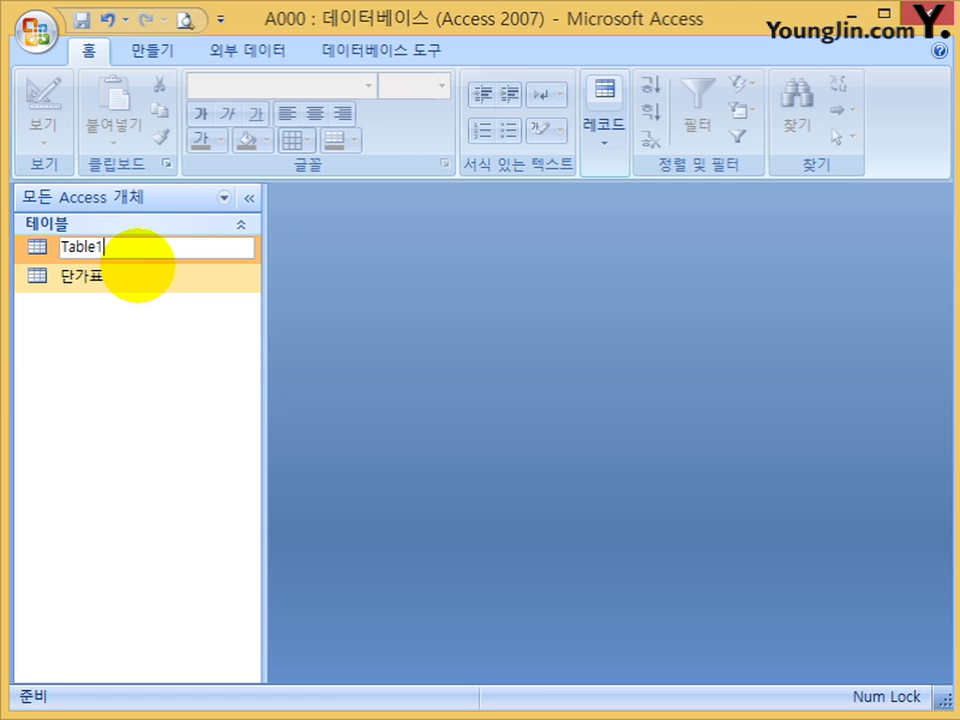
key("Return")
key("Down")
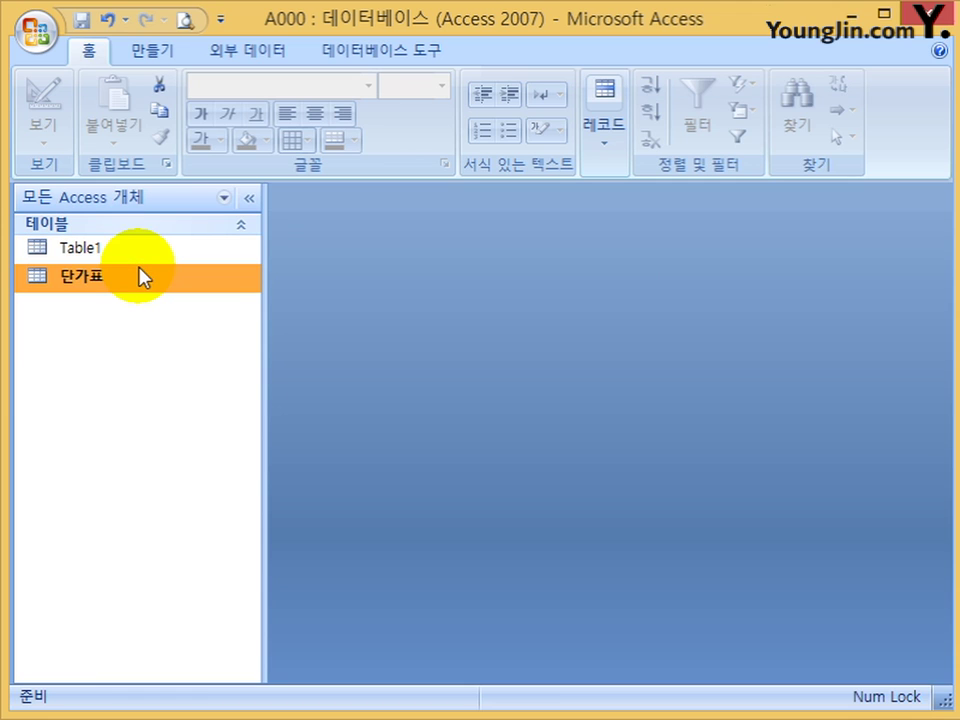
key("F2")
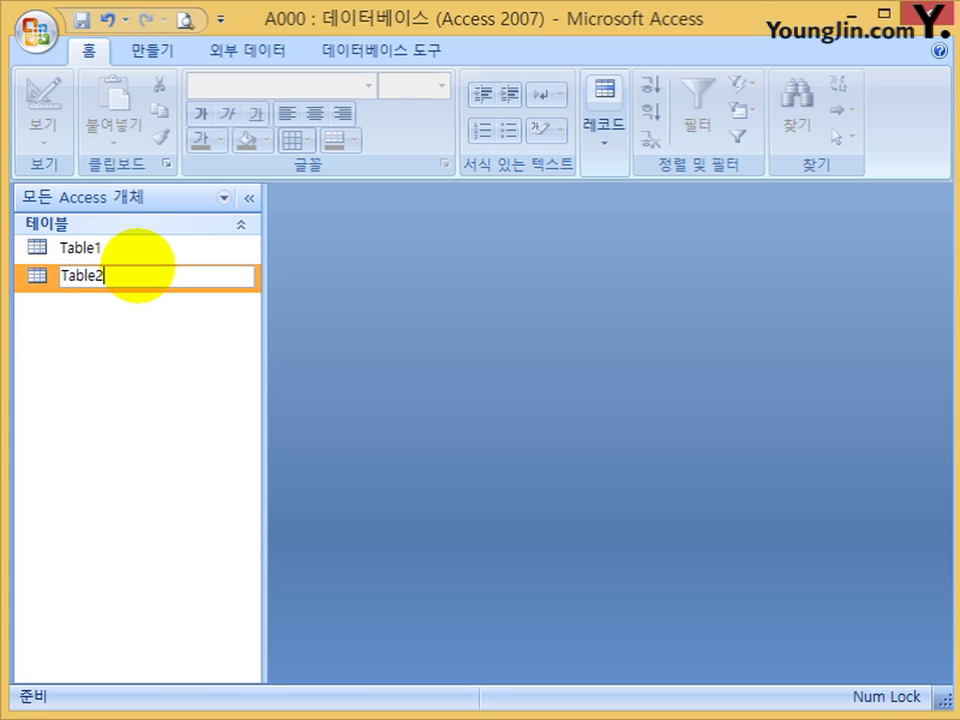
key("Return")
key("Up")
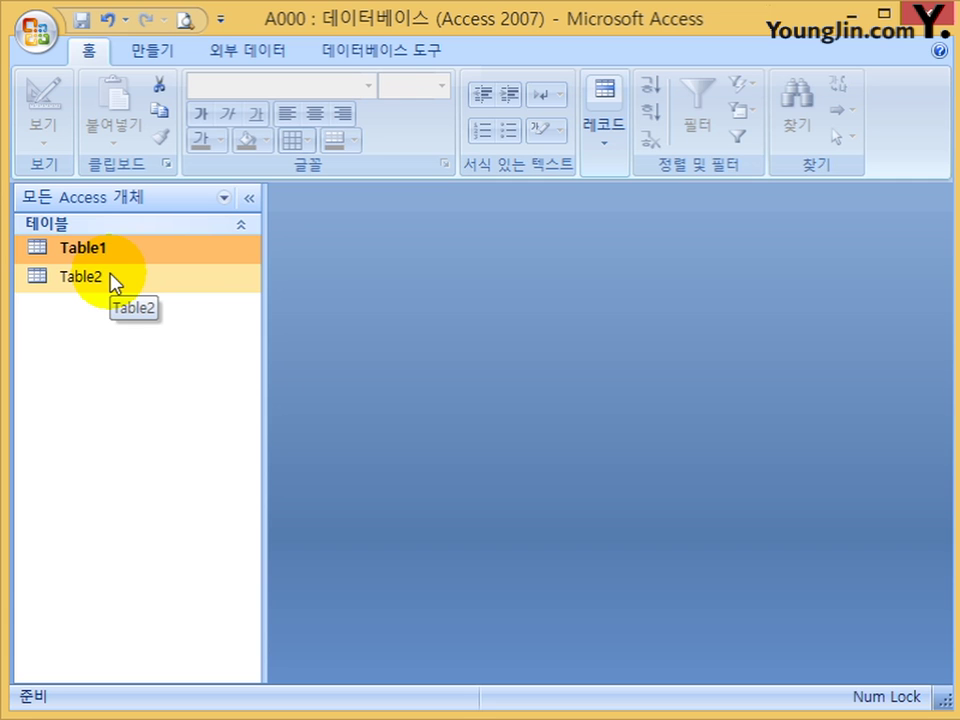
left_click(107, 285)
right_click(109, 255)
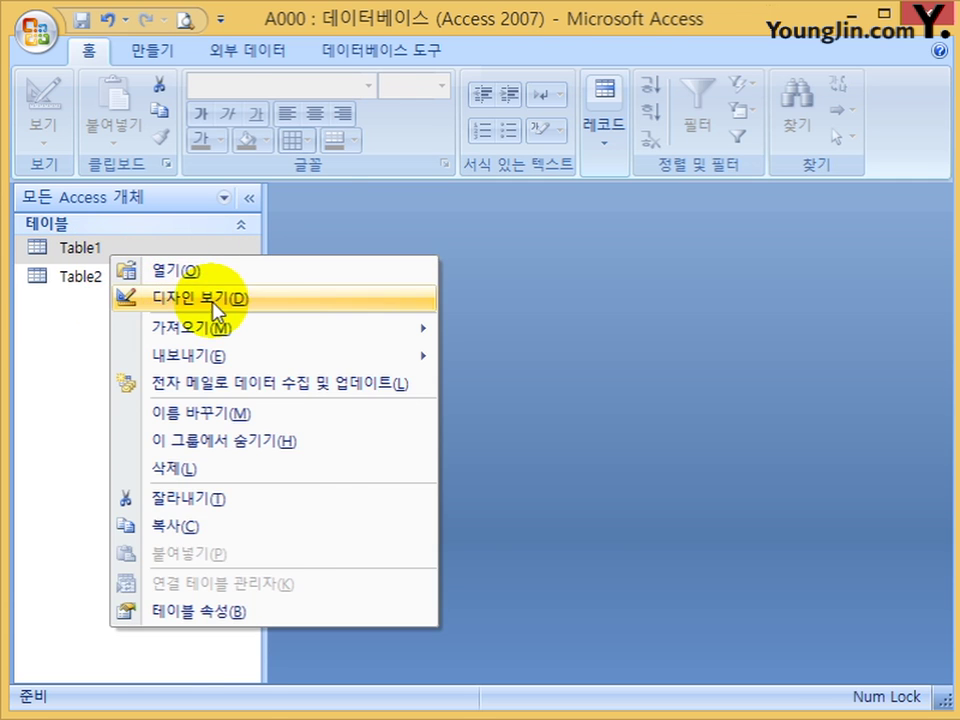